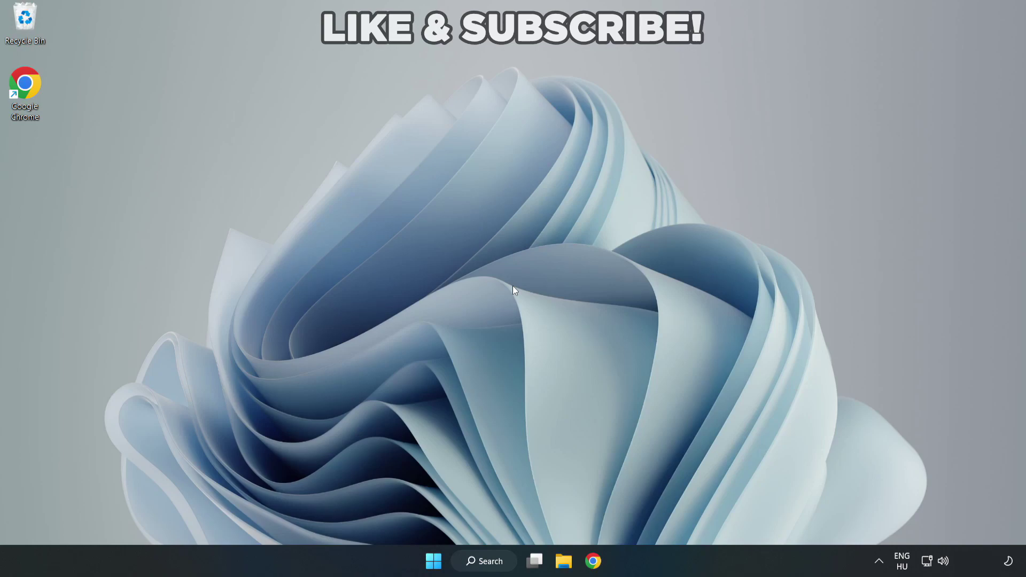
Step: Search Windows for 'device manager' and launch Device Manager from the best match
{"action": "left_click", "coordinate": [491, 565]}
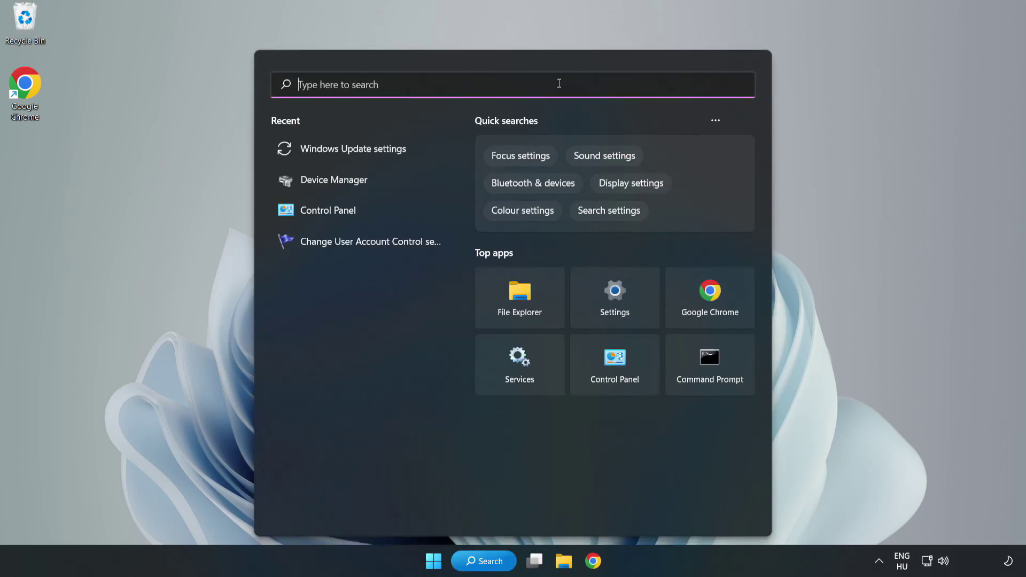
{"action": "type", "text": "devi"}
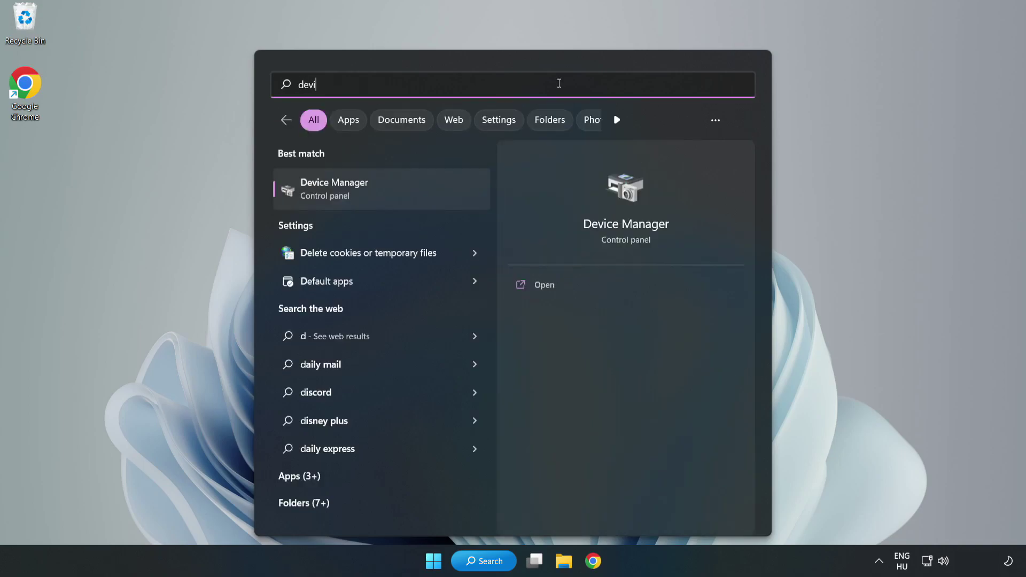
{"action": "type", "text": "ce man"}
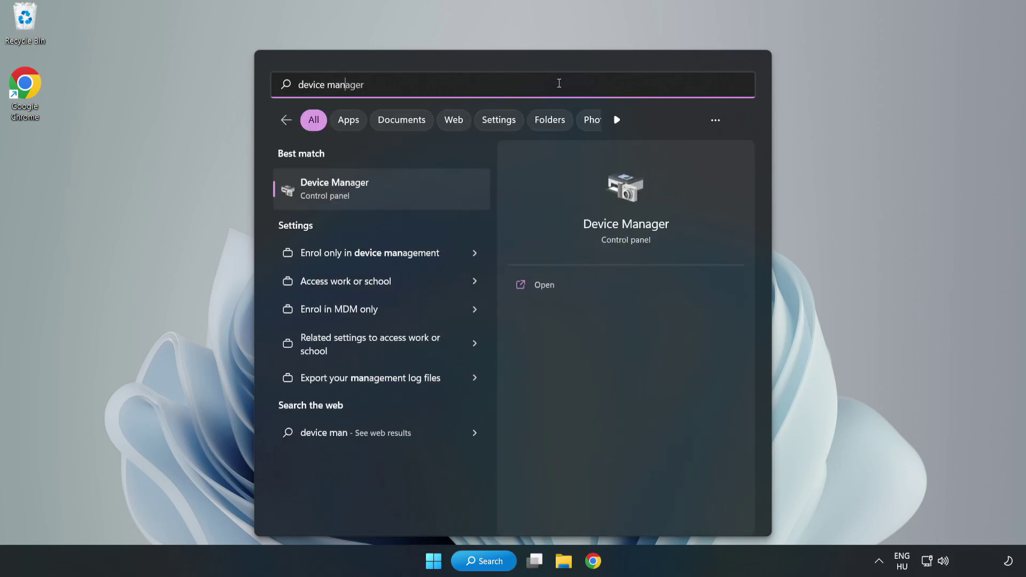
{"action": "type", "text": "ager"}
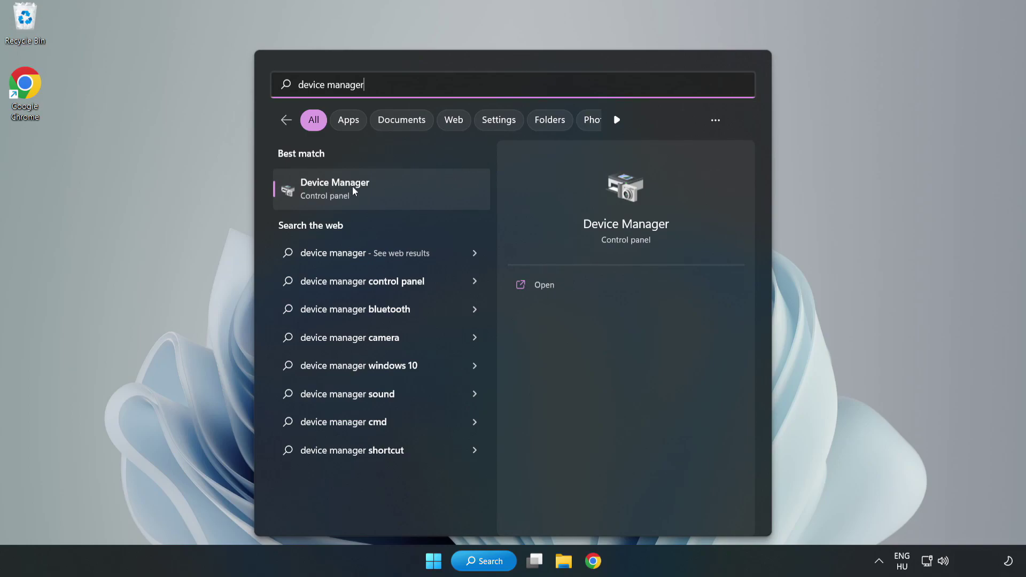
{"action": "left_click", "coordinate": [383, 199]}
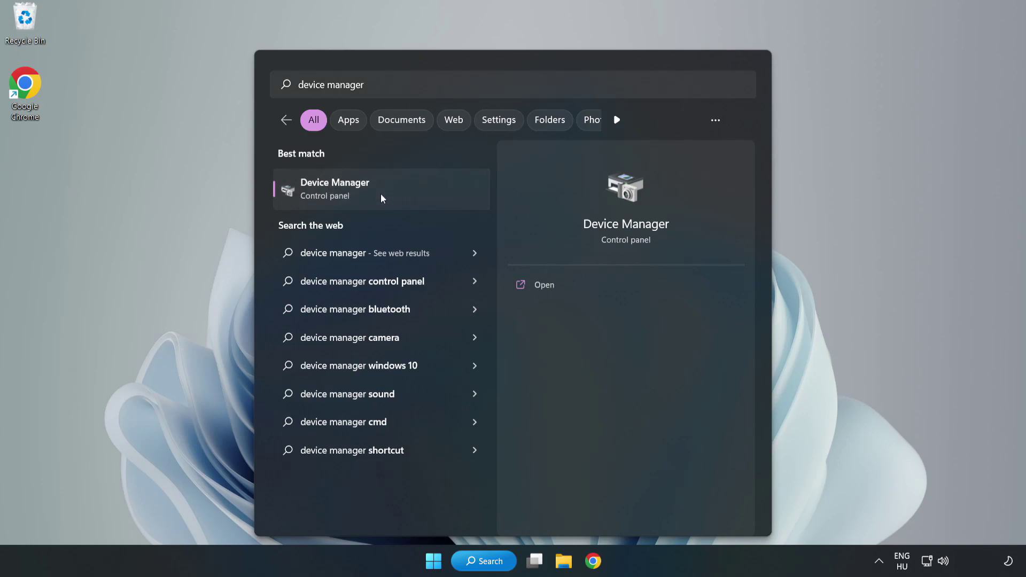
{"action": "left_click", "coordinate": [381, 194]}
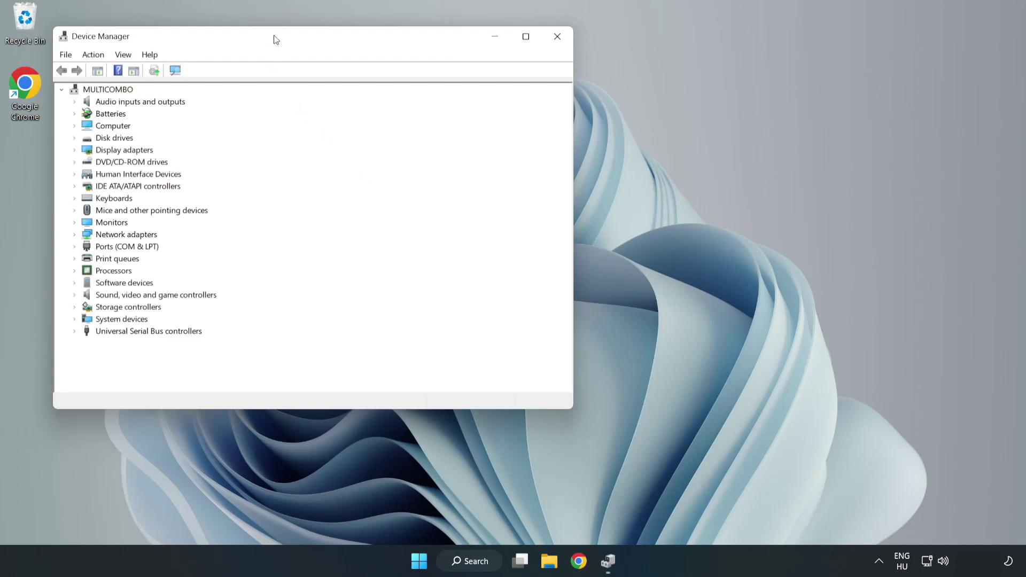
Step: Expand Display adapters and start Update driver for the VMware SVGA 3D adapter
{"action": "left_click_drag", "start_coordinate": [276, 40], "coordinate": [459, 93]}
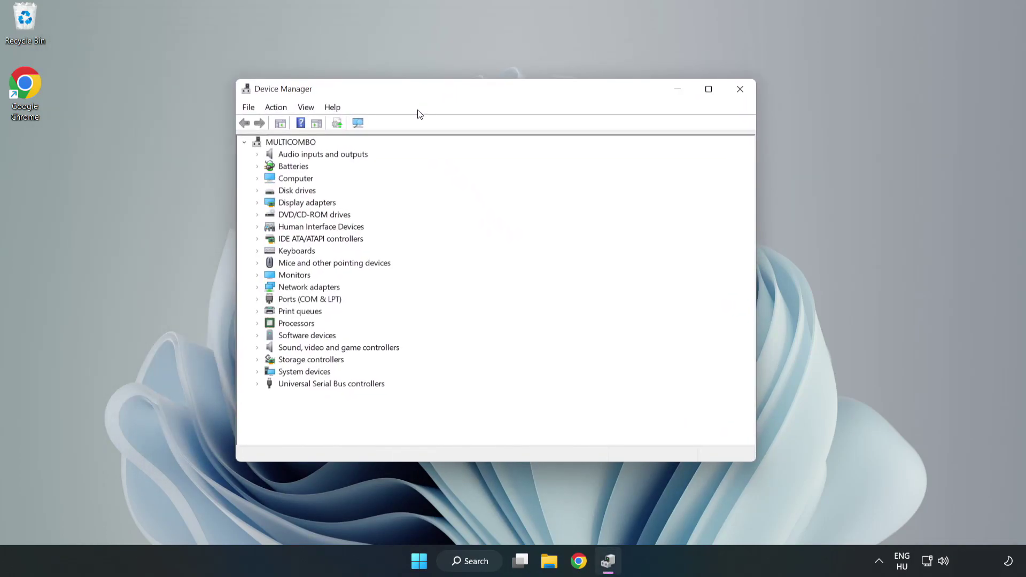
{"action": "left_click", "coordinate": [282, 204]}
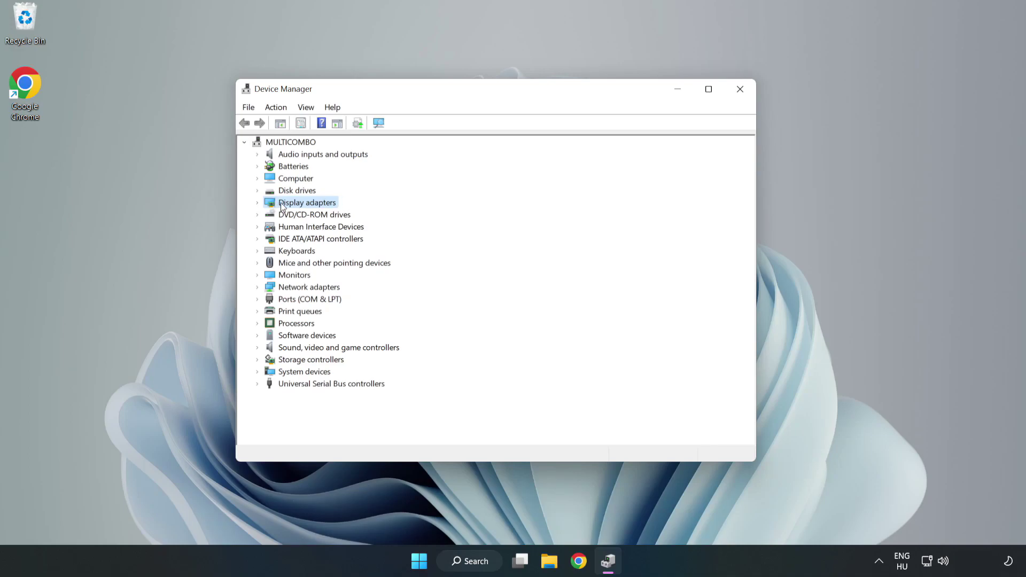
{"action": "left_click", "coordinate": [258, 204]}
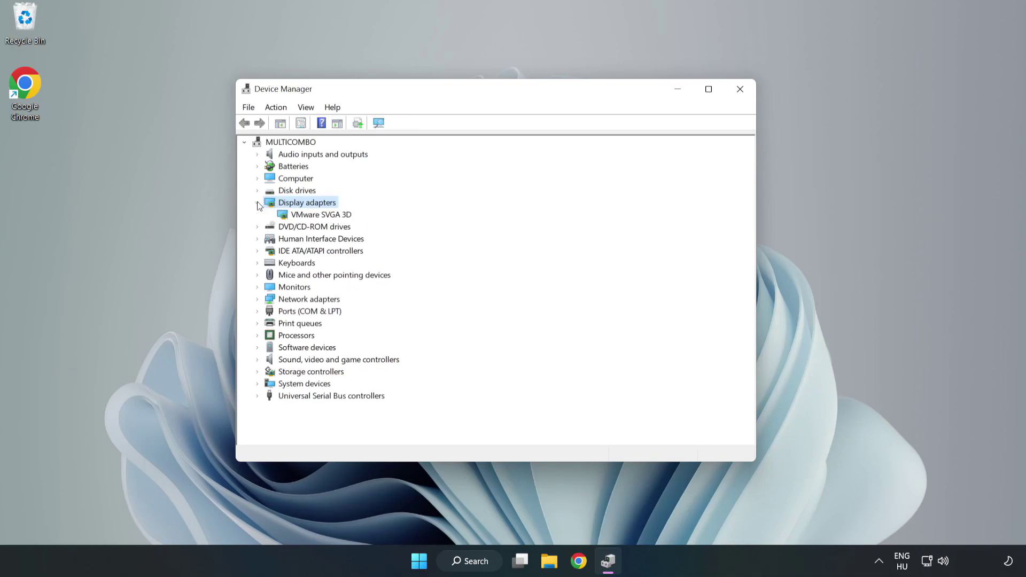
{"action": "left_click", "coordinate": [321, 215]}
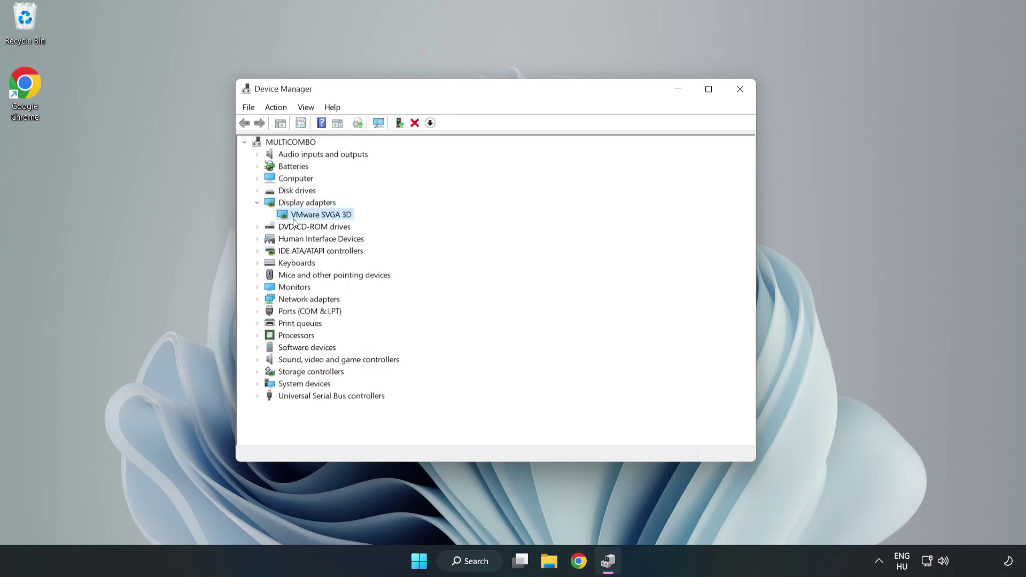
{"action": "right_click", "coordinate": [318, 217]}
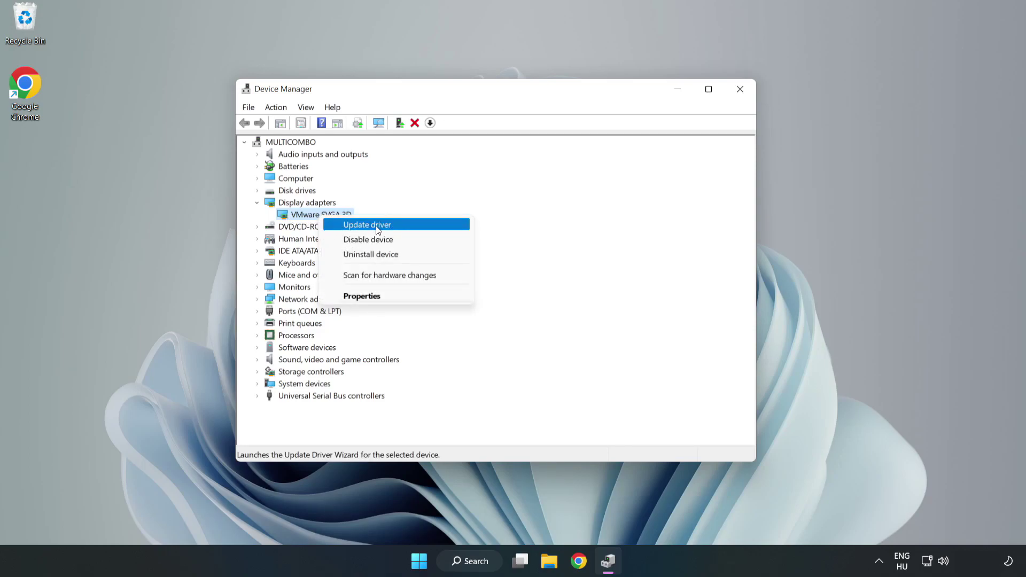
{"action": "left_click", "coordinate": [398, 230]}
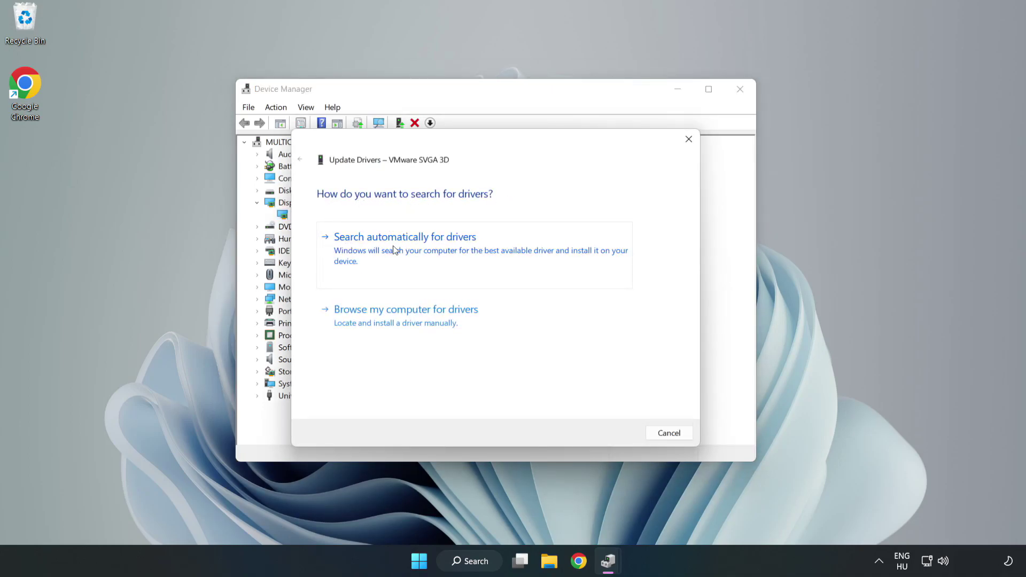
Step: Search automatically for a VMware SVGA 3D driver, find the best one already installed, and close the wizard
{"action": "left_click", "coordinate": [409, 250]}
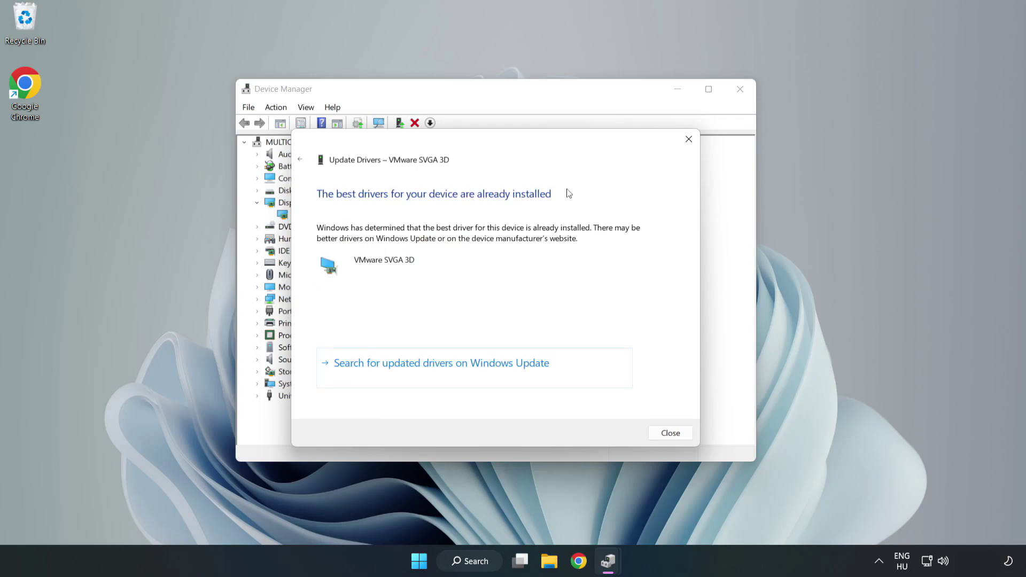
{"action": "left_click", "coordinate": [671, 434]}
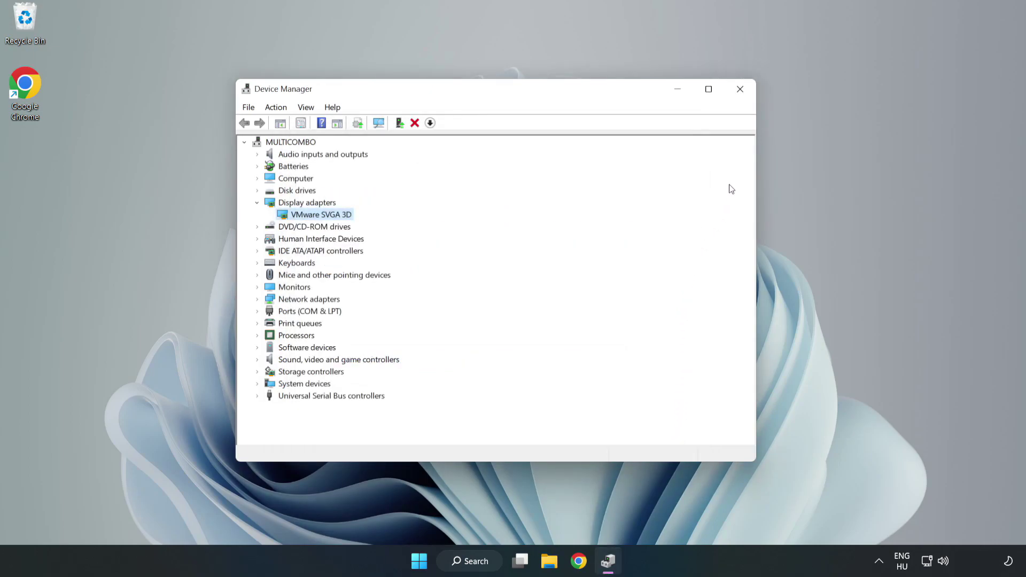
Step: Close Device Manager and search Windows for 'updates'
{"action": "left_click", "coordinate": [741, 90]}
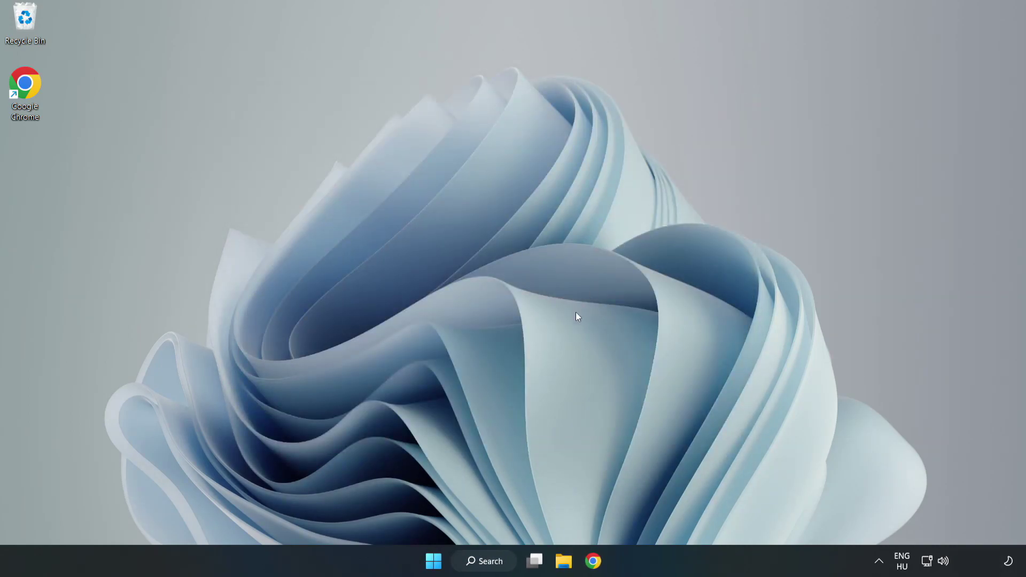
{"action": "left_click", "coordinate": [487, 561]}
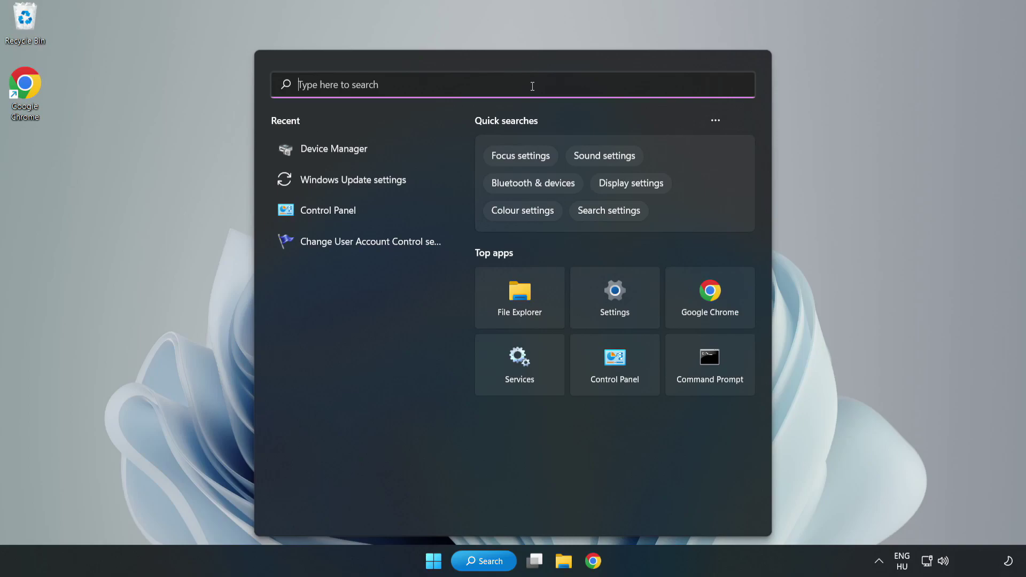
{"action": "type", "text": "updat"}
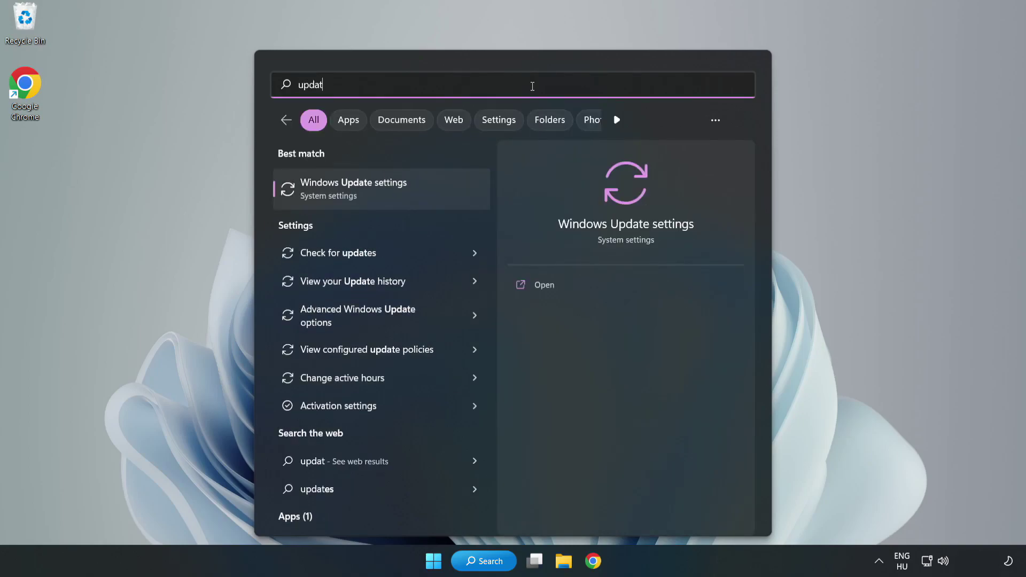
{"action": "type", "text": "es"}
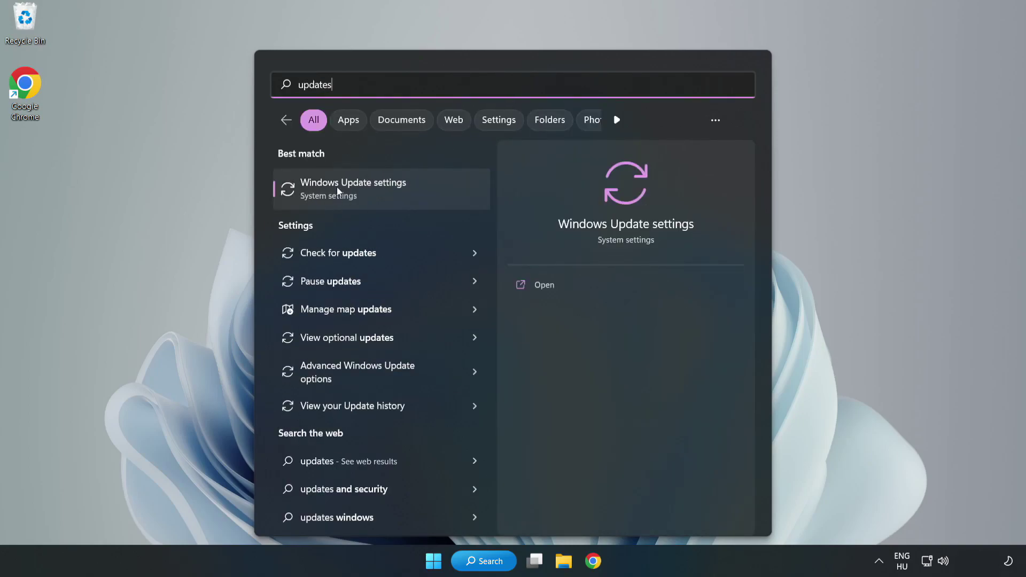
Step: Open Windows Update maximized and check for updates, installing the Defender intelligence update
{"action": "left_click", "coordinate": [366, 191]}
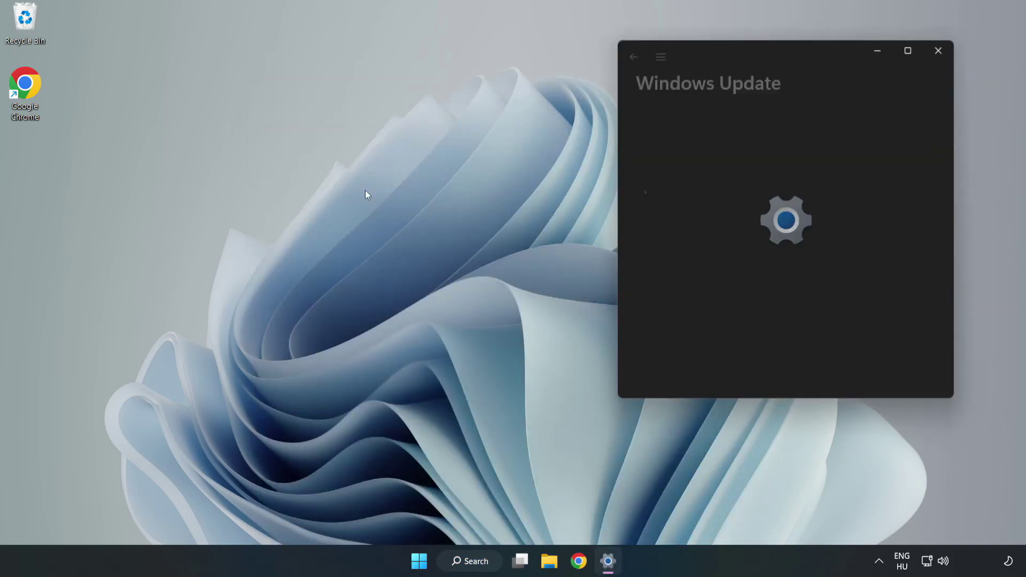
{"action": "left_click", "coordinate": [910, 51]}
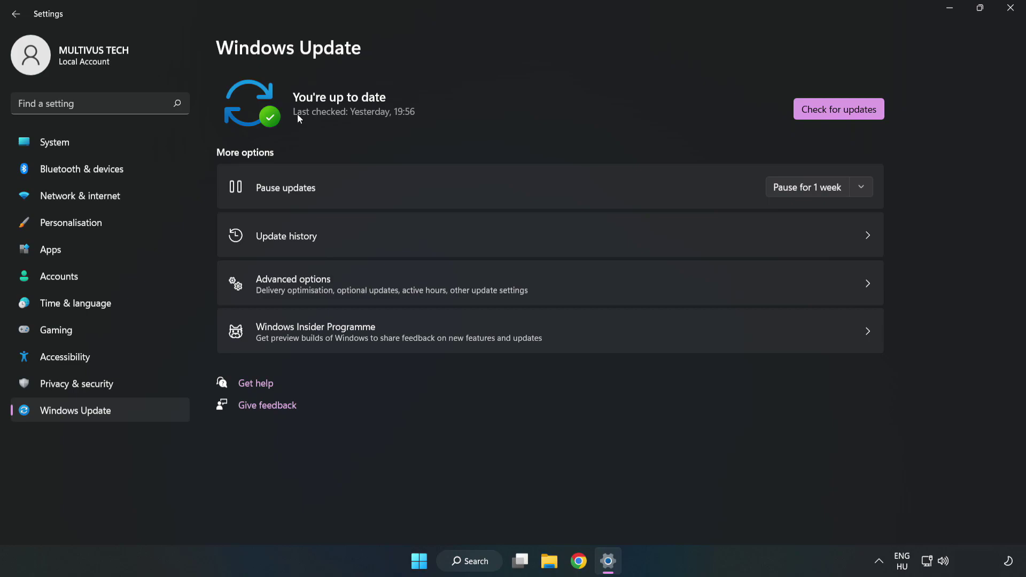
{"action": "left_click", "coordinate": [840, 111]}
Step: Close Settings and open Properties of the 'YOUR NOT WORKING APP' shortcut, centred on screen
{"action": "left_click", "coordinate": [1010, 8]}
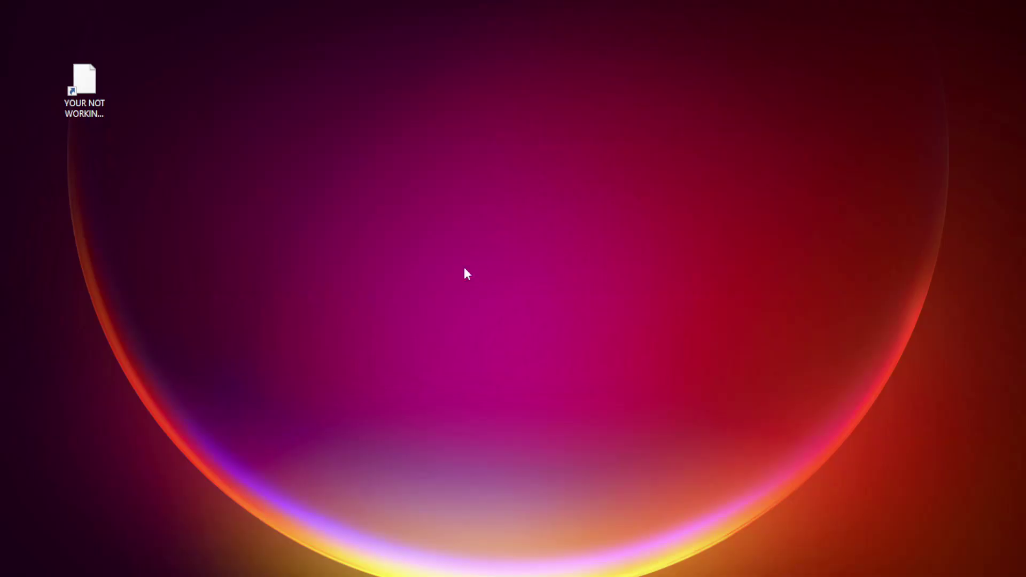
{"action": "left_click", "coordinate": [76, 117]}
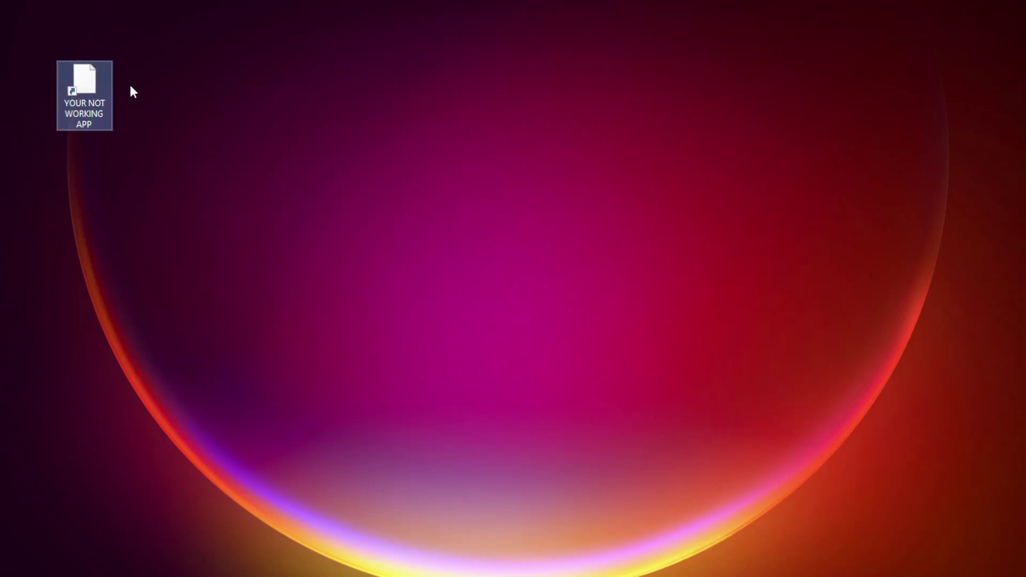
{"action": "right_click", "coordinate": [84, 79]}
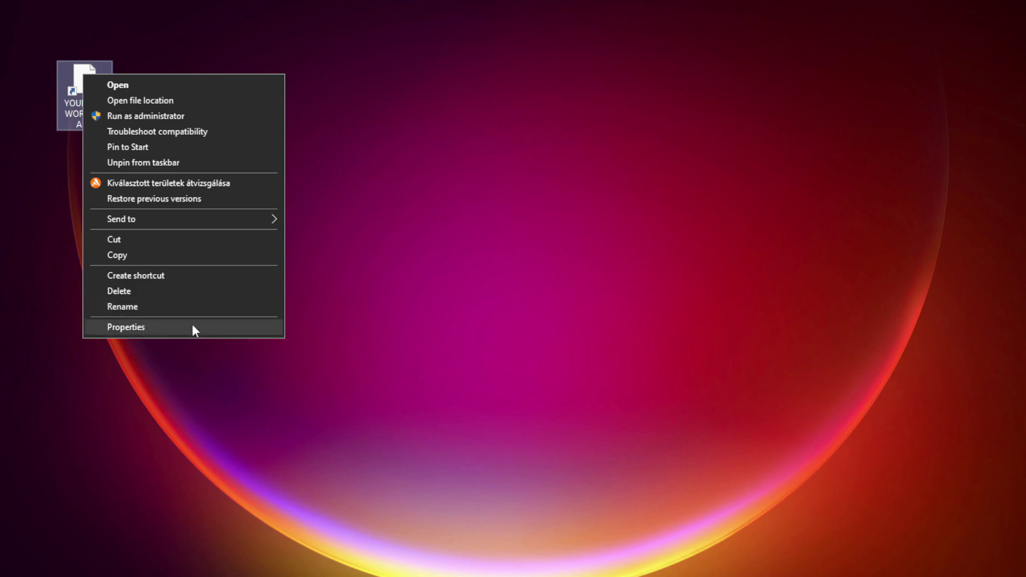
{"action": "left_click", "coordinate": [205, 326]}
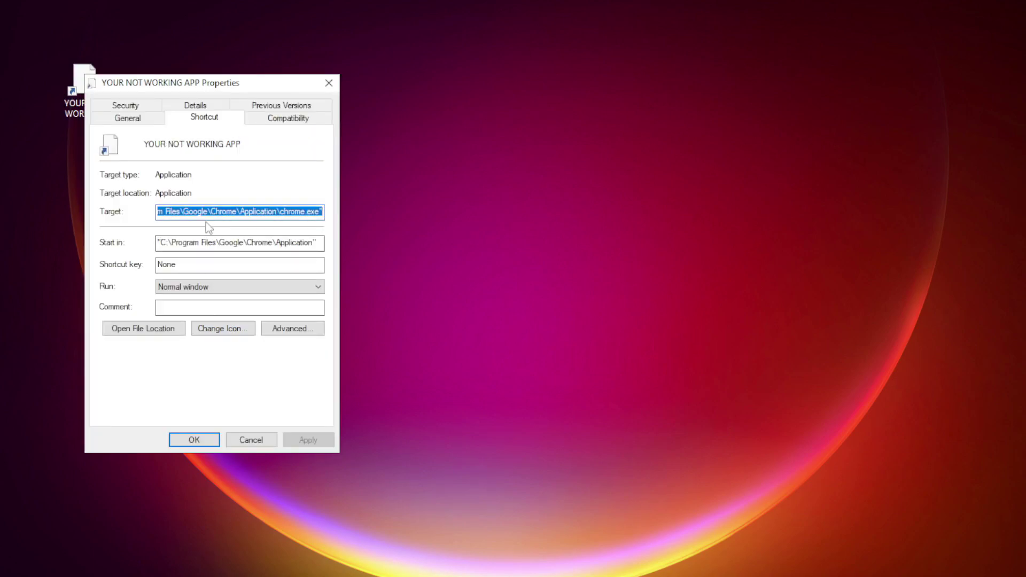
{"action": "mouse_move", "coordinate": [226, 75]}
{"action": "left_mouse_down"}
{"action": "mouse_move", "coordinate": [491, 74]}
{"action": "mouse_move", "coordinate": [518, 113]}
{"action": "left_mouse_up"}
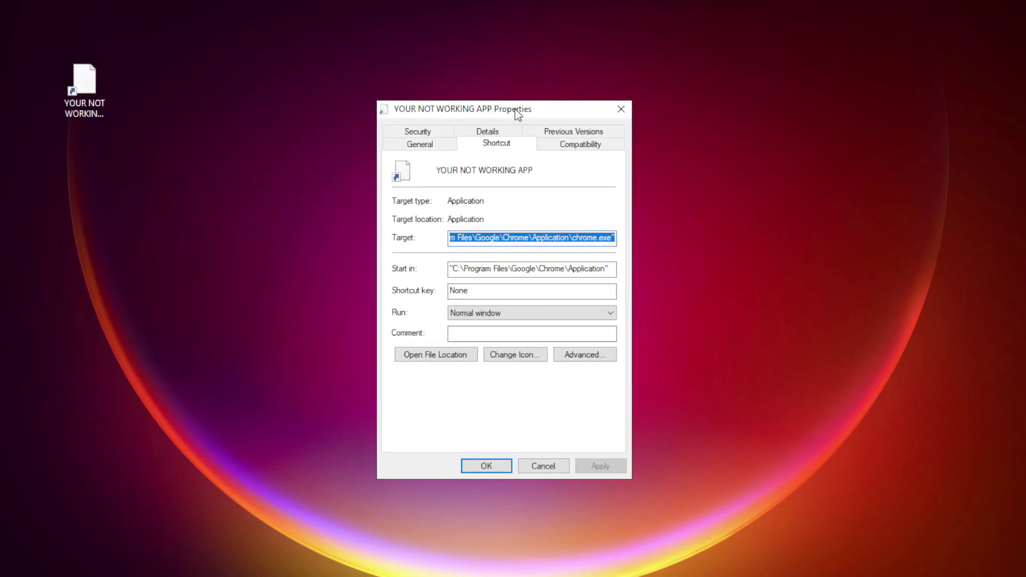
Step: Set Windows 8 compatibility mode, disable fullscreen optimizations, run as administrator, and apply
{"action": "left_click", "coordinate": [600, 148]}
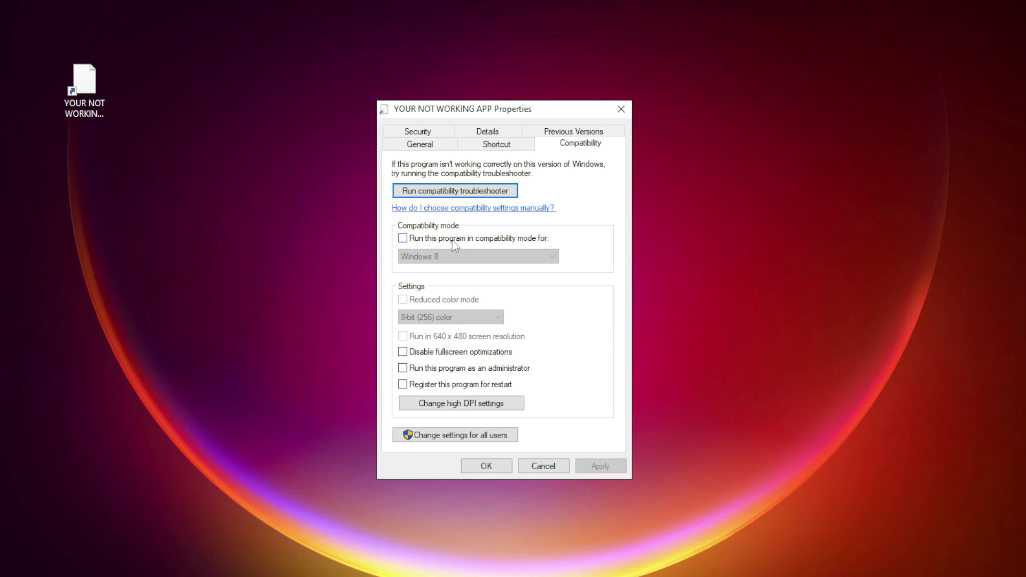
{"action": "left_click", "coordinate": [417, 239]}
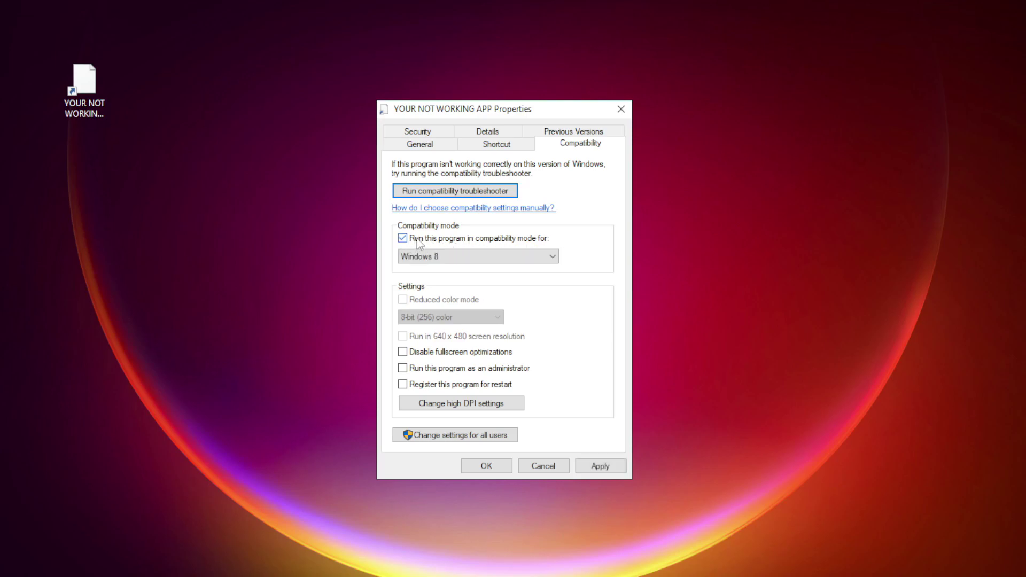
{"action": "left_click", "coordinate": [456, 257]}
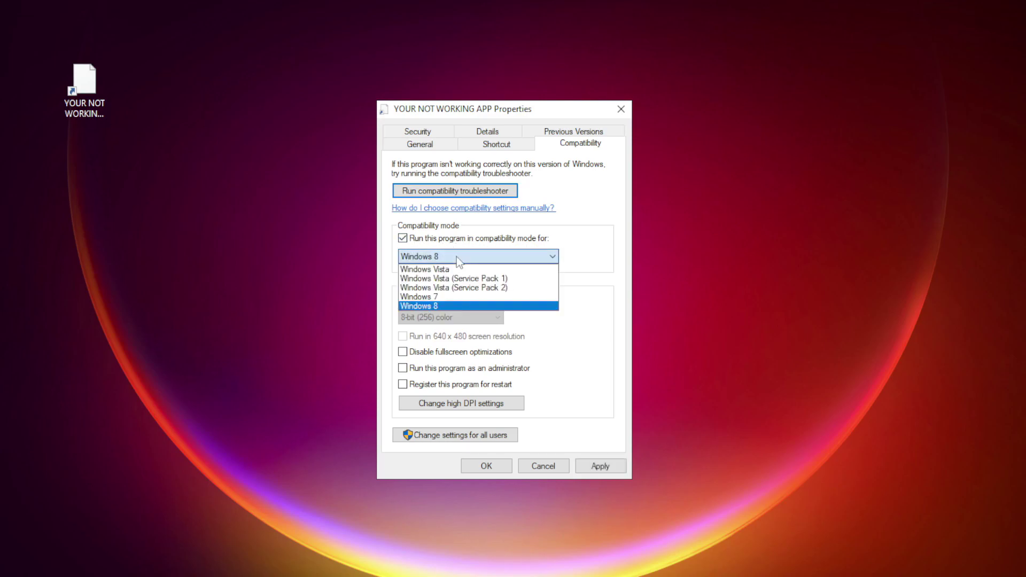
{"action": "left_click", "coordinate": [448, 302]}
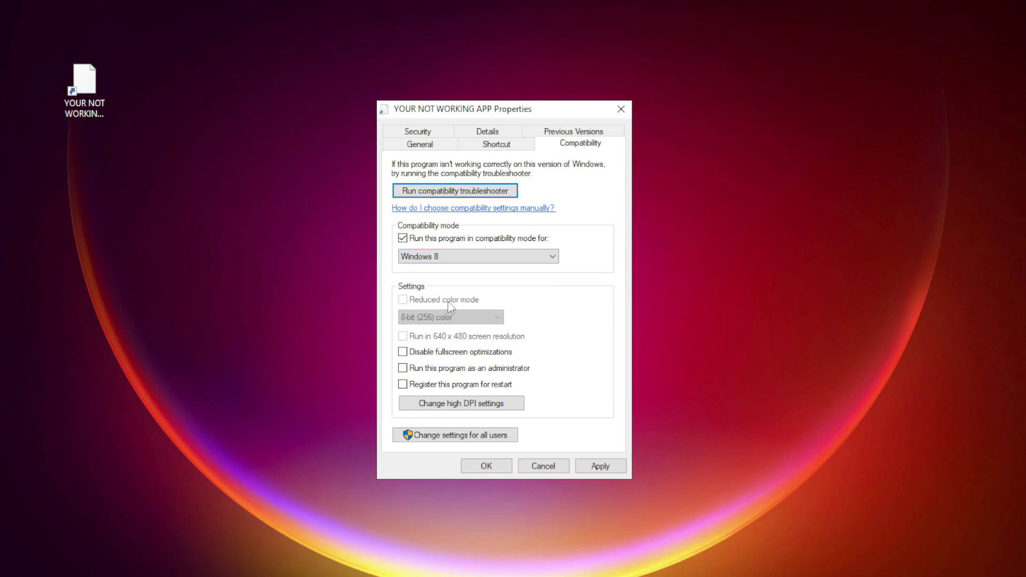
{"action": "left_click", "coordinate": [449, 355]}
{"action": "left_click", "coordinate": [610, 469]}
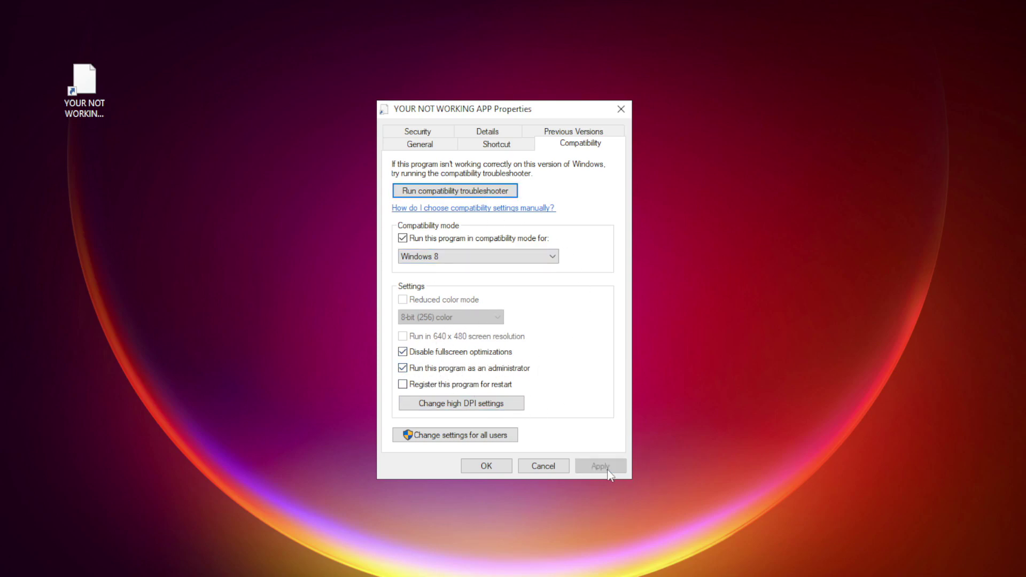
{"action": "left_click", "coordinate": [489, 468]}
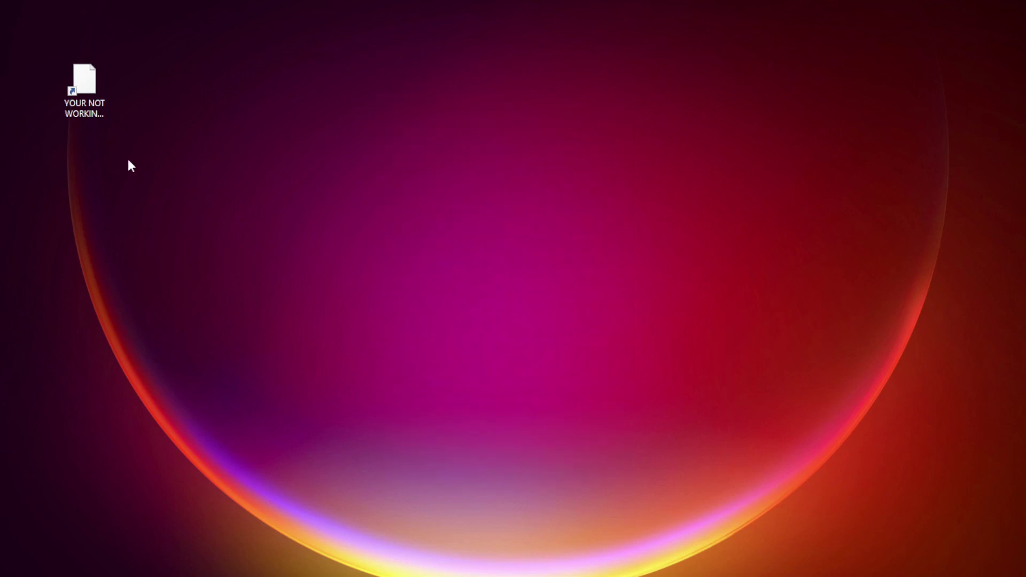
Step: Launch Task Manager from the Start button's right-click menu
{"action": "left_click", "coordinate": [79, 92]}
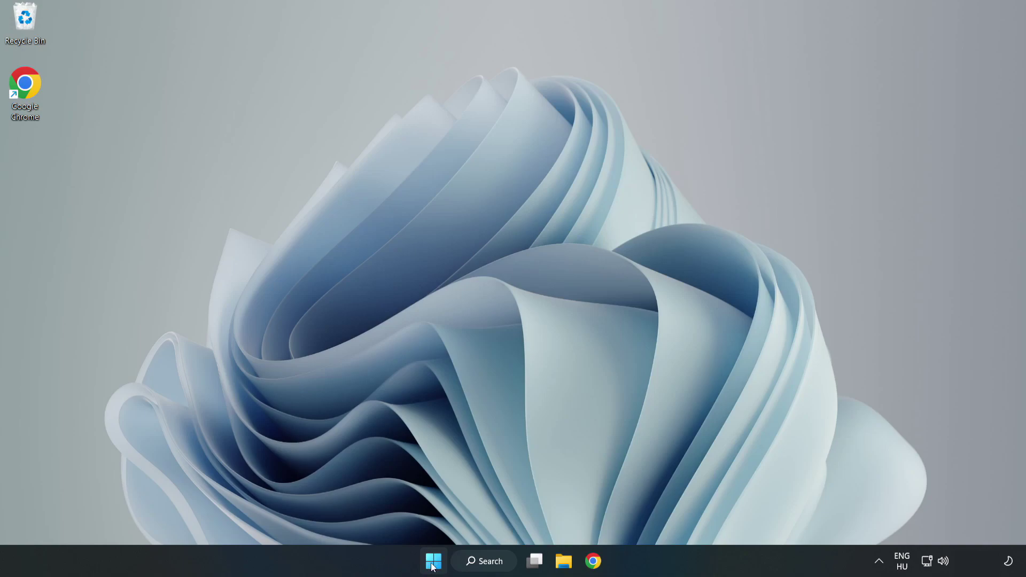
{"action": "right_click", "coordinate": [435, 566]}
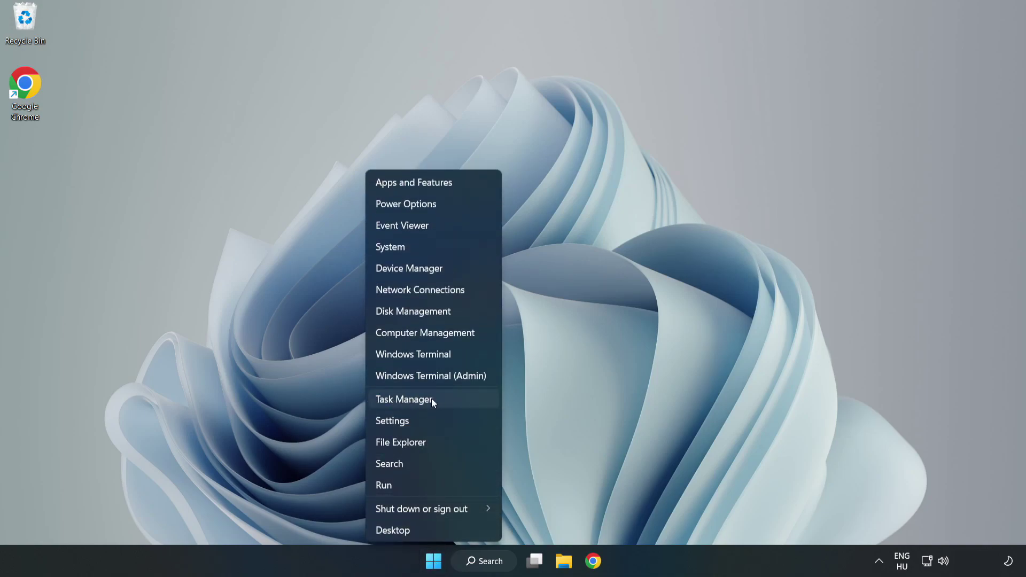
{"action": "left_click", "coordinate": [432, 400]}
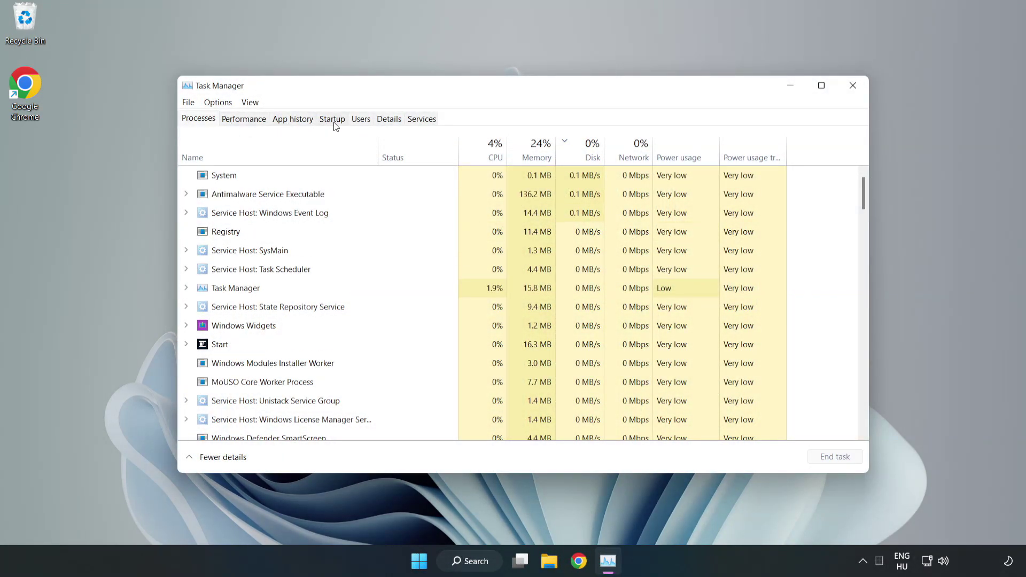
Step: Disable Cortana, Microsoft Edge, Microsoft Teams and Phone Link on the Startup apps list
{"action": "left_click", "coordinate": [334, 122]}
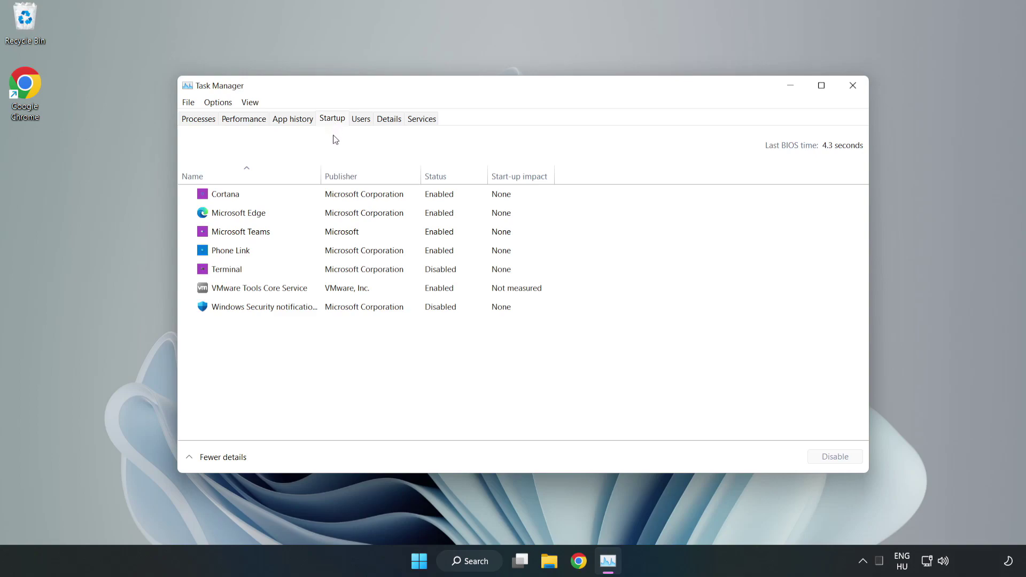
{"action": "left_click", "coordinate": [354, 202]}
{"action": "left_click", "coordinate": [829, 456]}
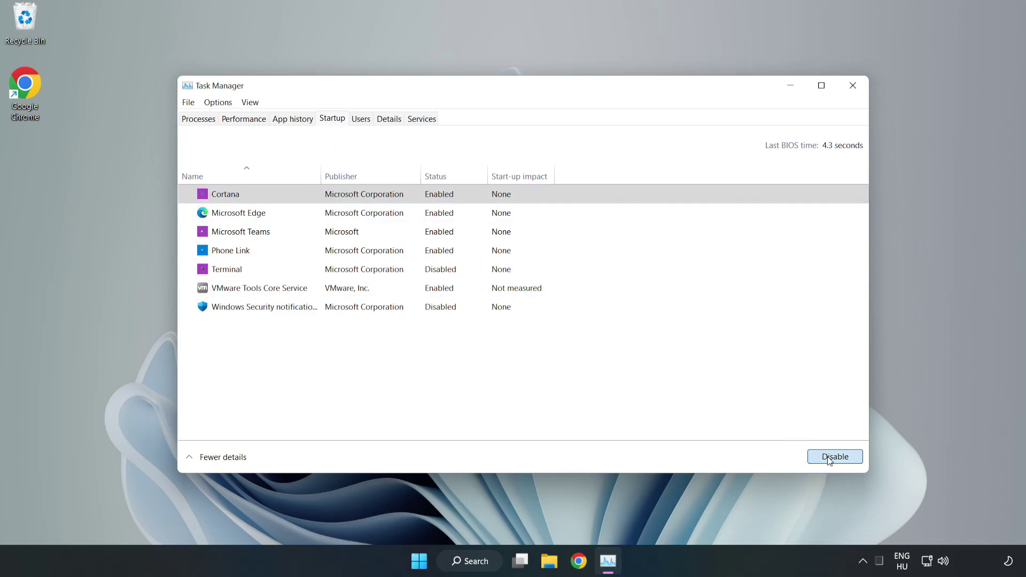
{"action": "left_click", "coordinate": [443, 211]}
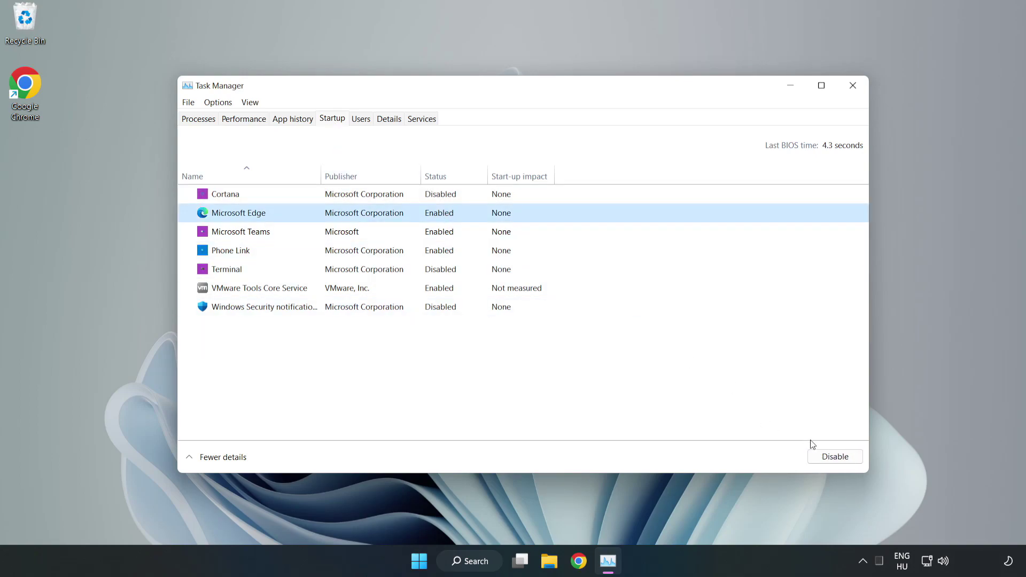
{"action": "left_click", "coordinate": [834, 456]}
{"action": "left_click", "coordinate": [361, 235]}
{"action": "left_click", "coordinate": [834, 456]}
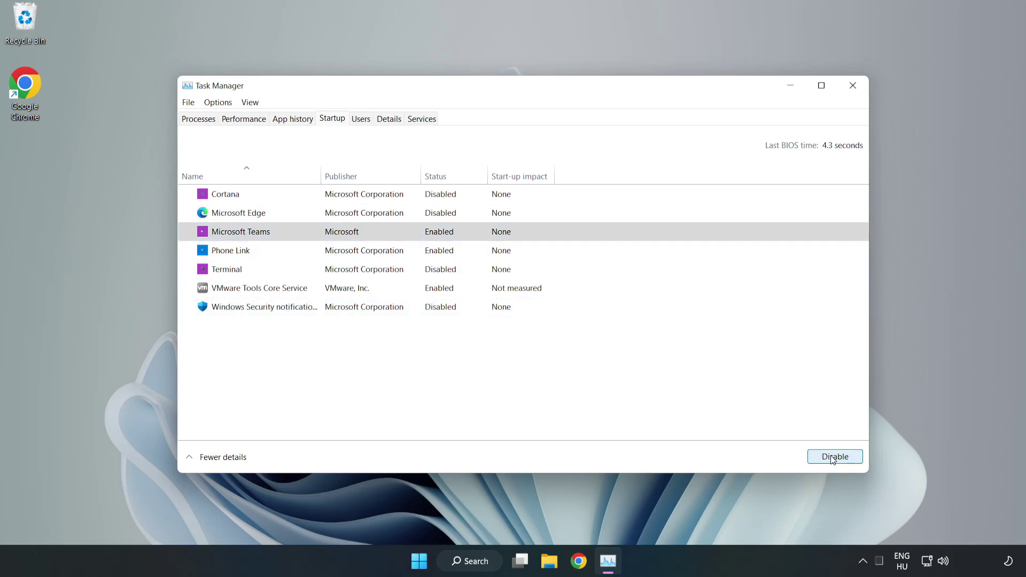
{"action": "left_click", "coordinate": [343, 256]}
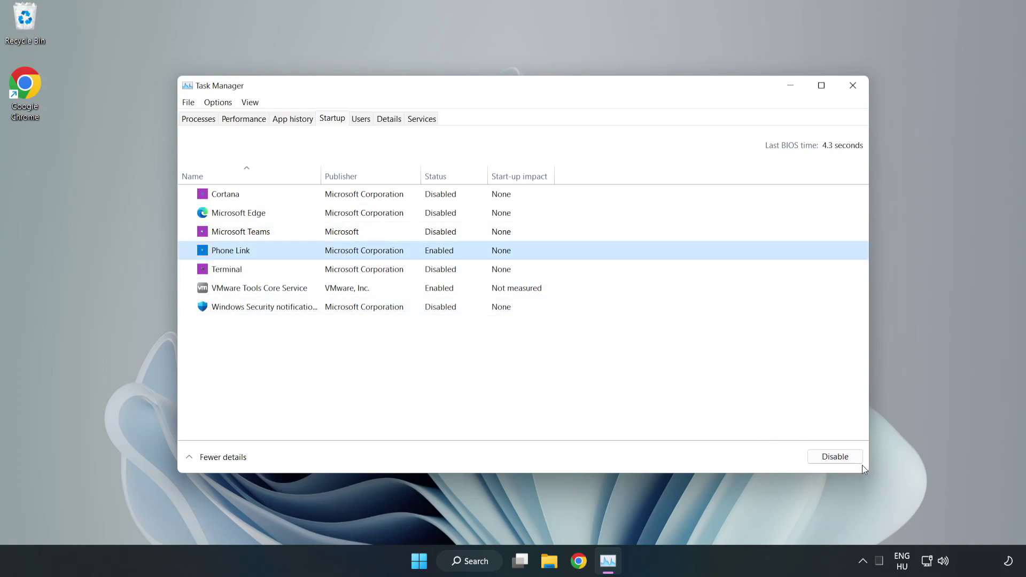
{"action": "left_click", "coordinate": [824, 457]}
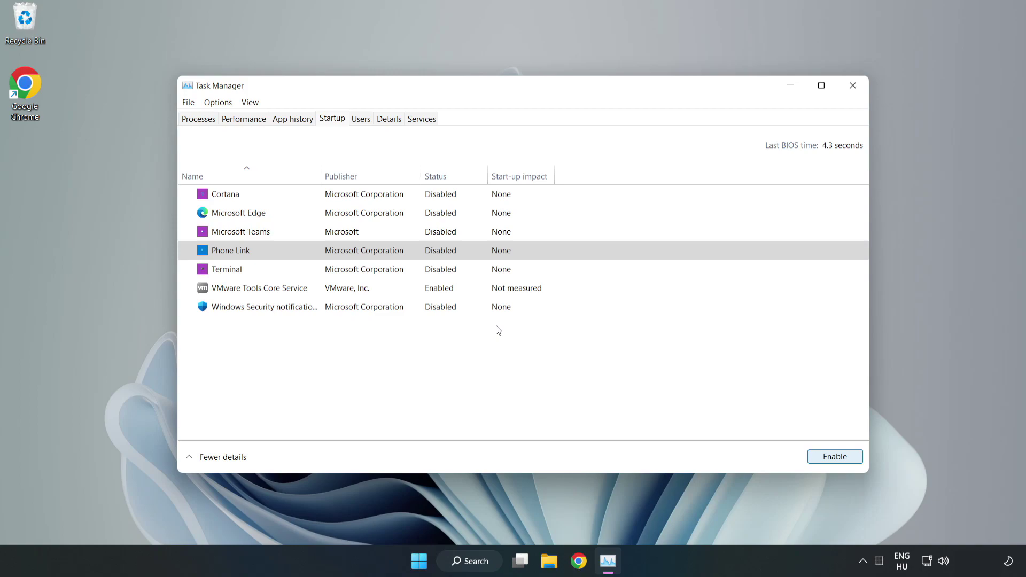
Step: Close Task Manager and run Command Prompt as administrator from a 'cmd' search
{"action": "left_click", "coordinate": [854, 88]}
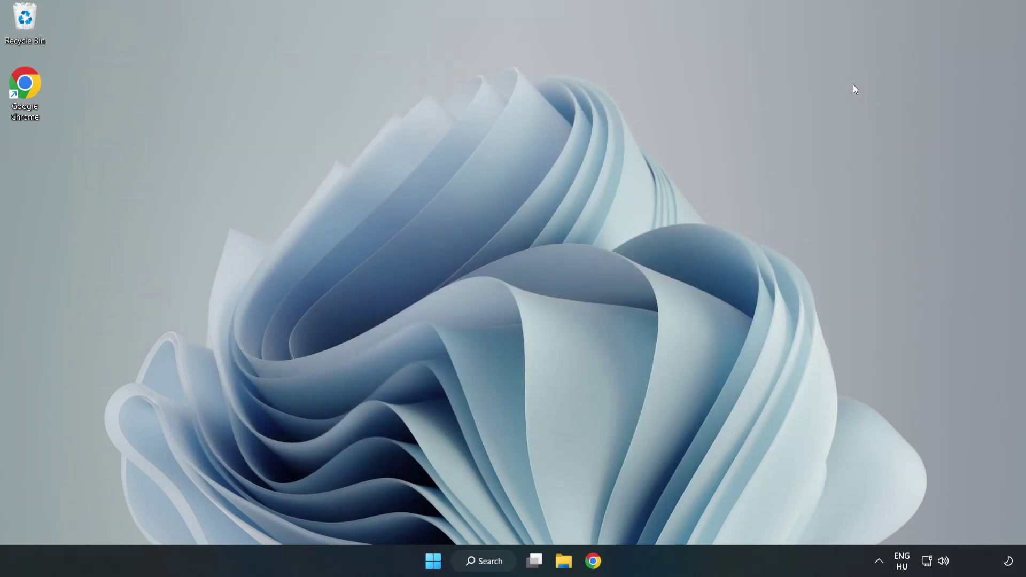
{"action": "left_click", "coordinate": [496, 561]}
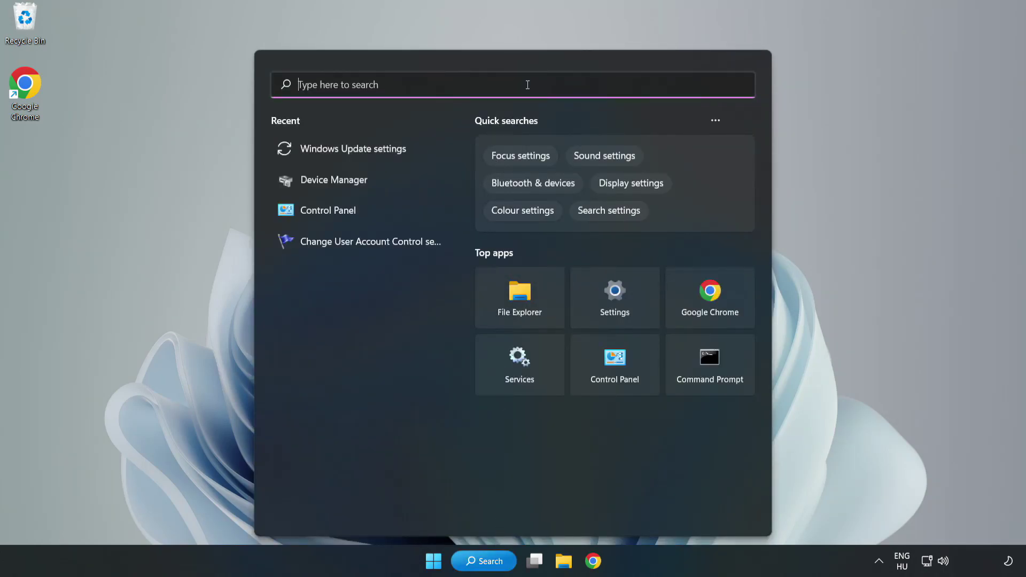
{"action": "type", "text": "cmd"}
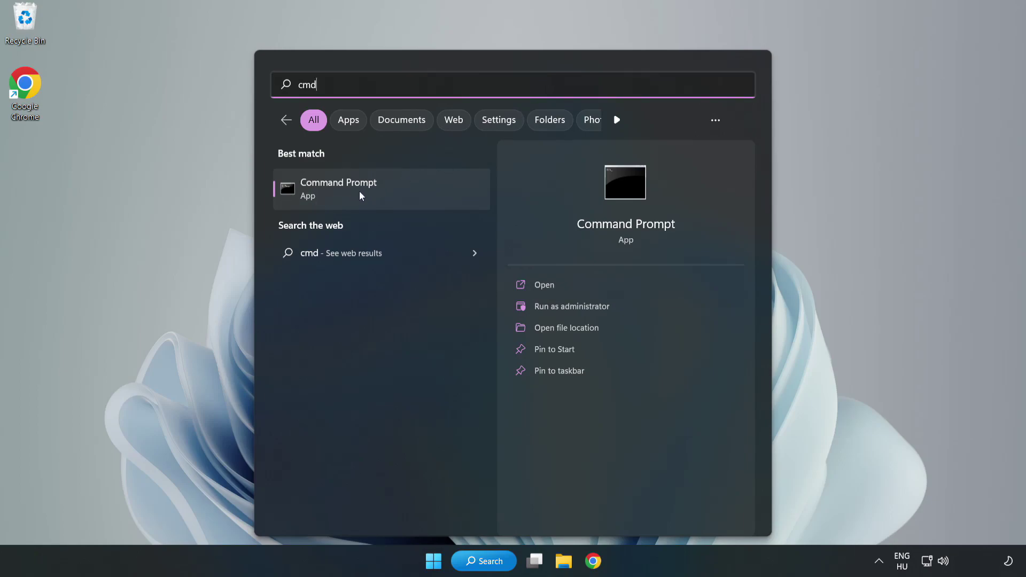
{"action": "left_click", "coordinate": [404, 194]}
{"action": "right_click", "coordinate": [404, 194]}
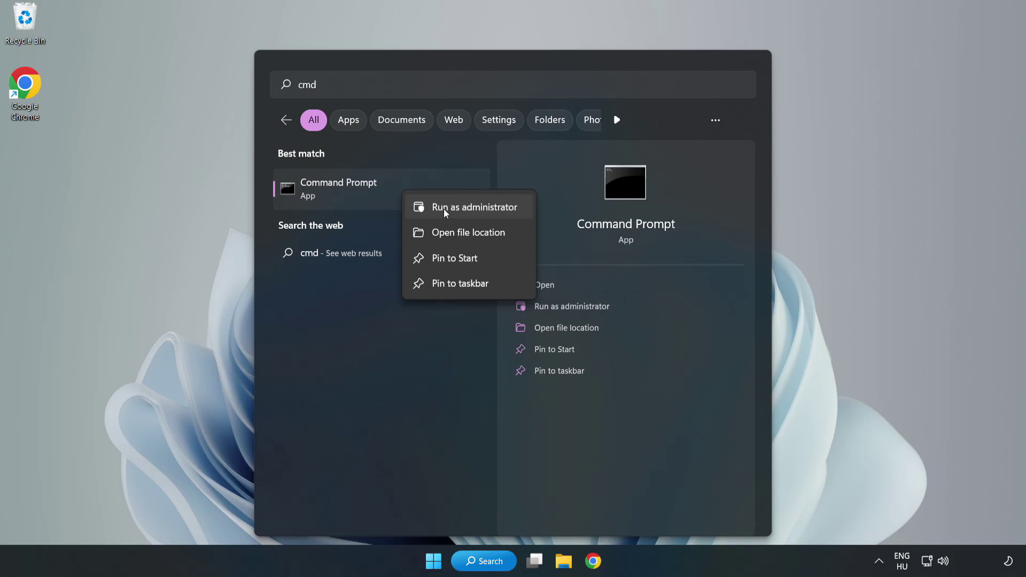
{"action": "left_click", "coordinate": [444, 209]}
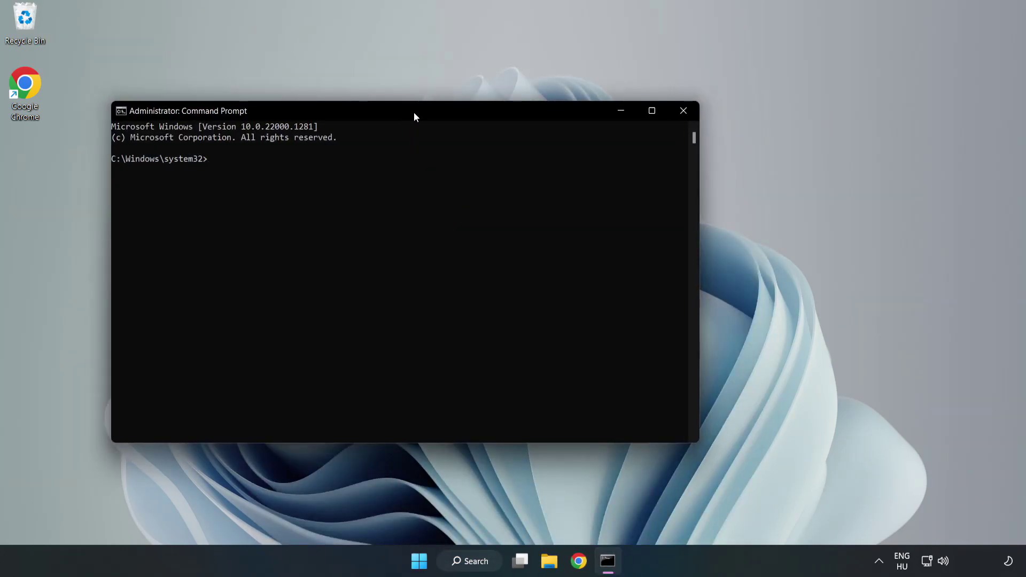
Step: Run sfc /scannow in Command Prompt until no integrity violations are found, then close it
{"action": "left_click_drag", "start_coordinate": [412, 114], "coordinate": [523, 118]}
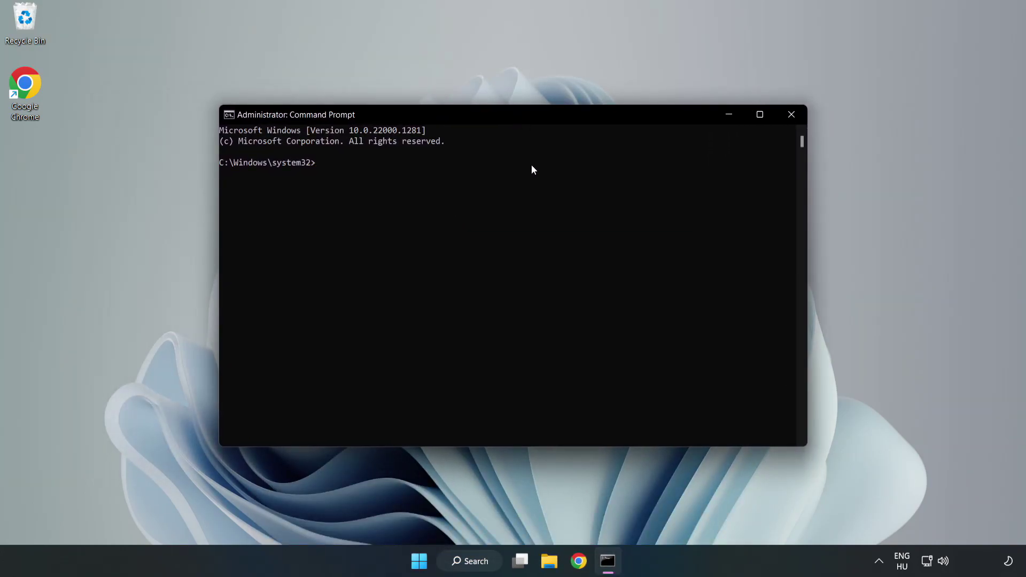
{"action": "type", "text": "sfc "}
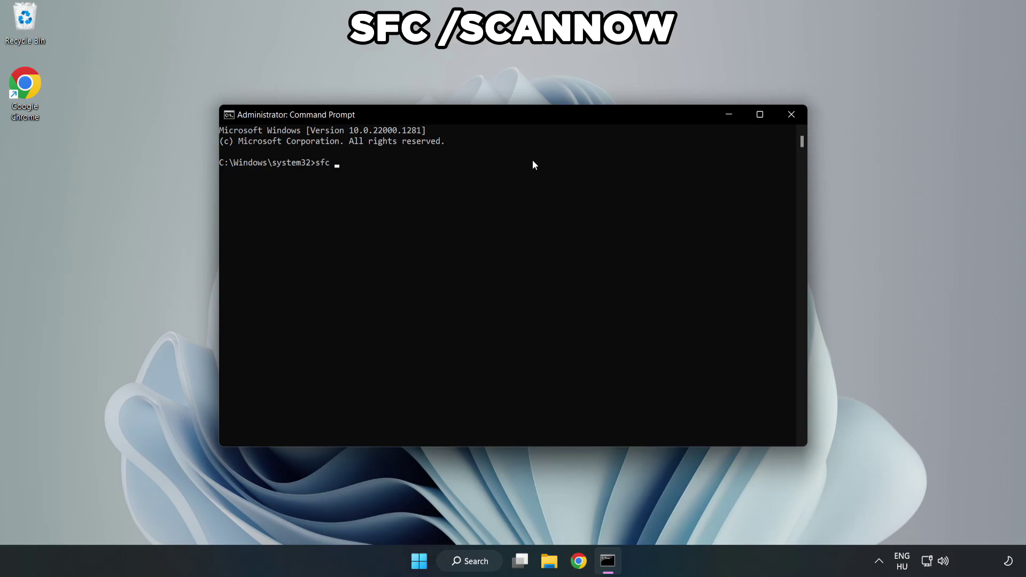
{"action": "type", "text": "/scann"}
{"action": "type", "text": "ow"}
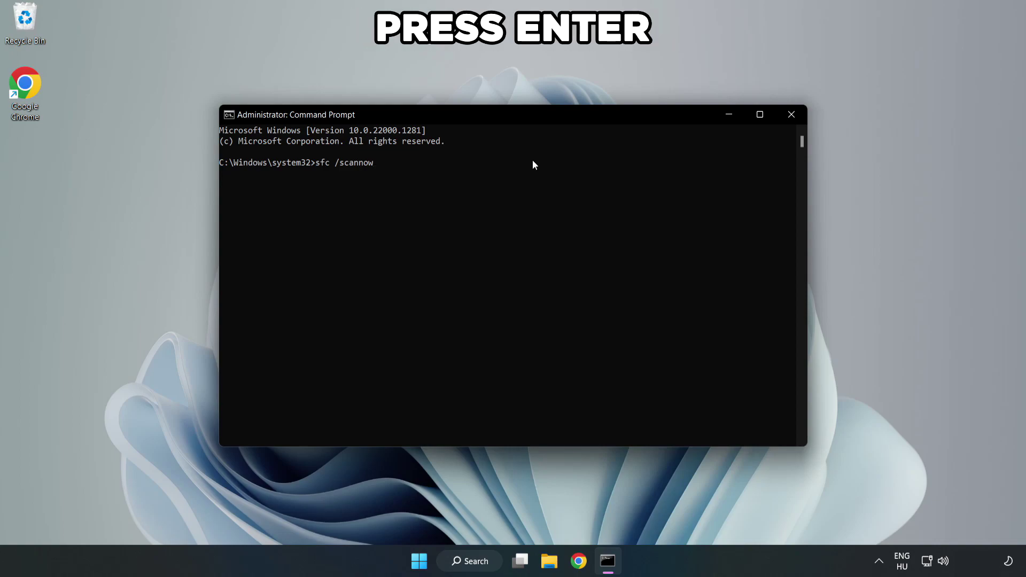
{"action": "key", "text": "Return"}
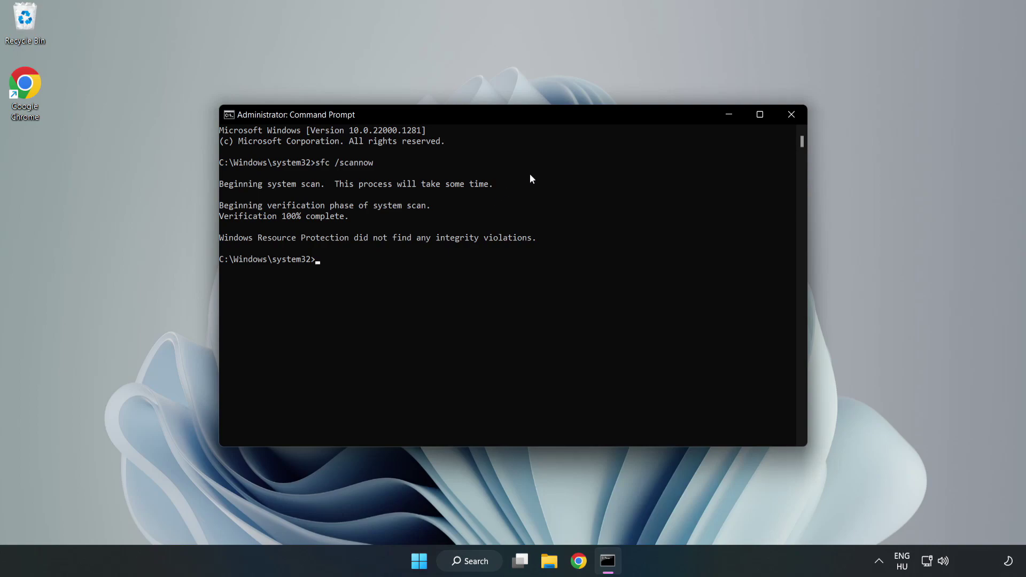
{"action": "left_click", "coordinate": [790, 120]}
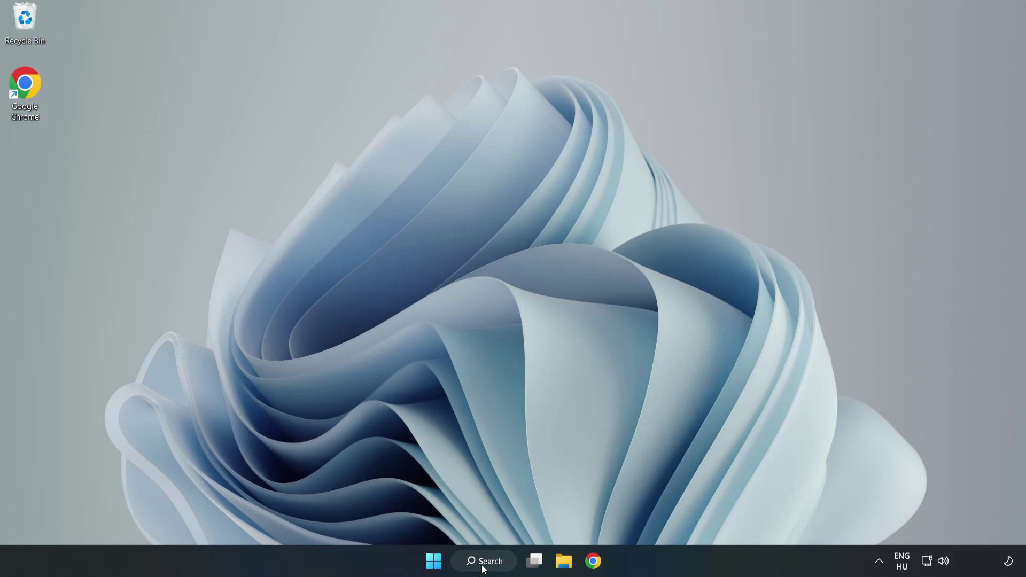
Step: Search for 'security' and launch Windows Security from the results
{"action": "left_click", "coordinate": [488, 561]}
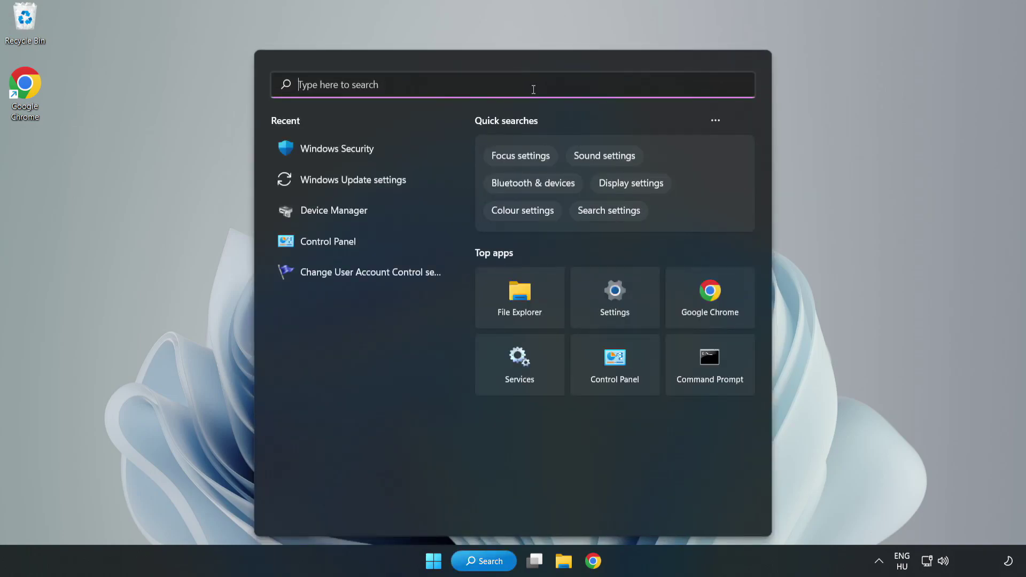
{"action": "type", "text": "sec"}
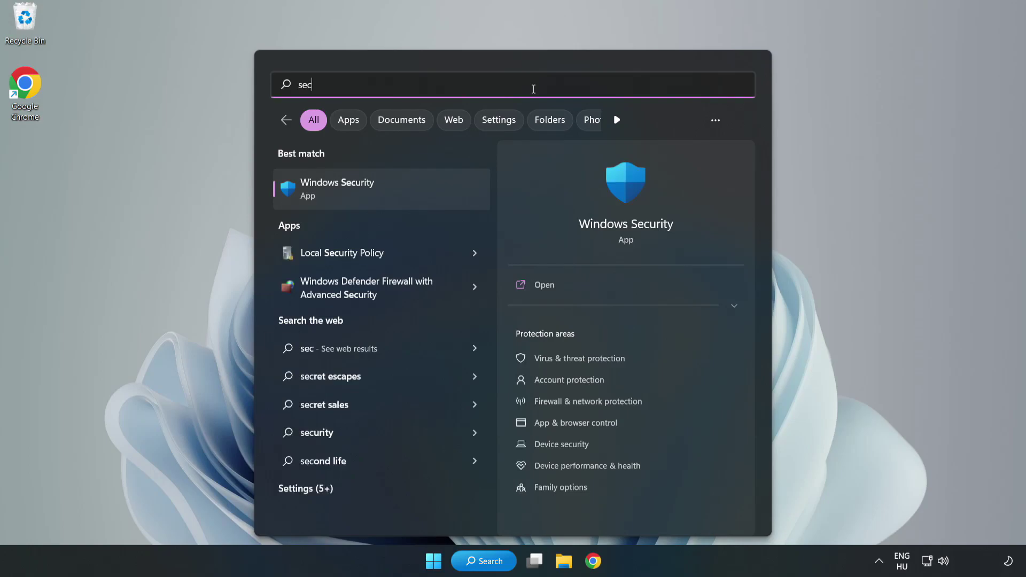
{"action": "type", "text": "urity"}
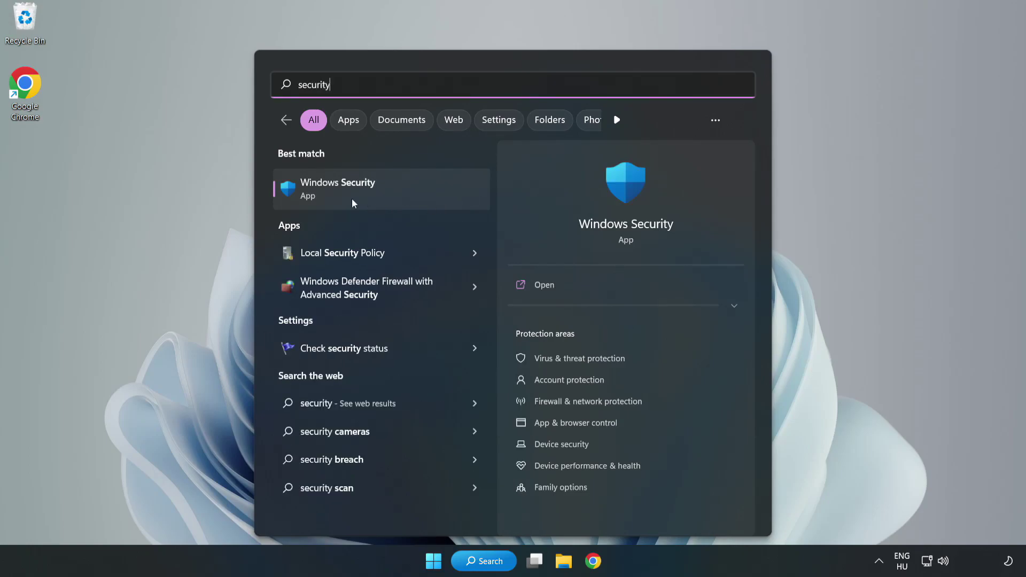
{"action": "left_click", "coordinate": [372, 199]}
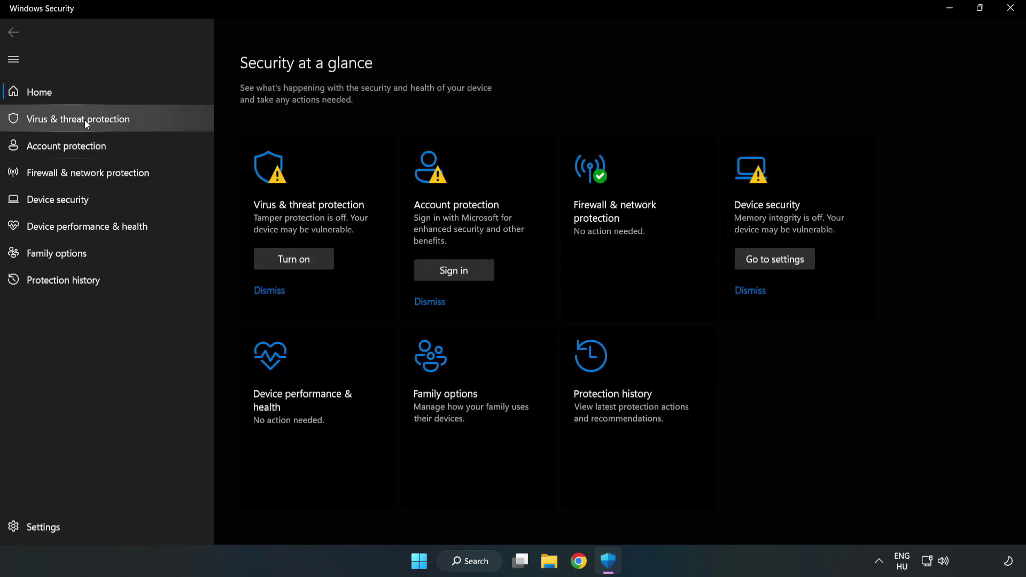
Step: Go to Virus & threat protection settings and scroll down to the Exclusions section
{"action": "left_click", "coordinate": [68, 124]}
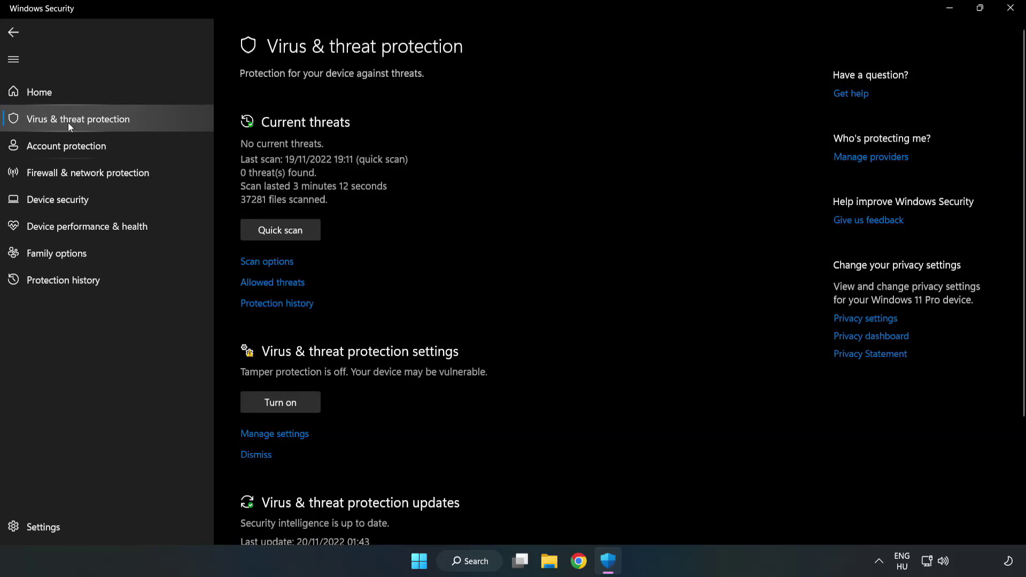
{"action": "scroll", "coordinate": [535, 206], "scroll_direction": "down", "scroll_amount": 2}
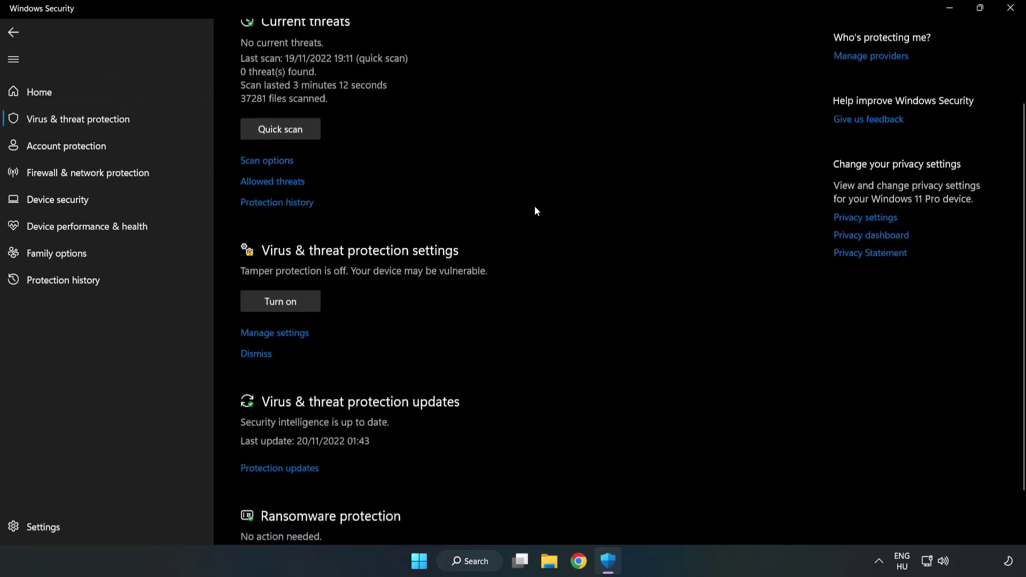
{"action": "scroll", "coordinate": [535, 207], "scroll_direction": "down", "scroll_amount": 1}
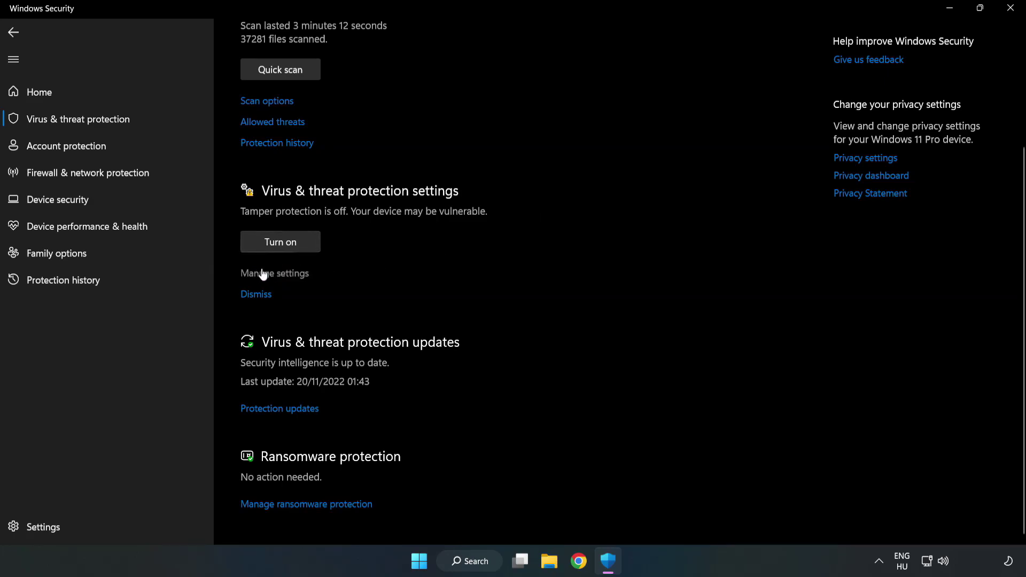
{"action": "left_click", "coordinate": [282, 275]}
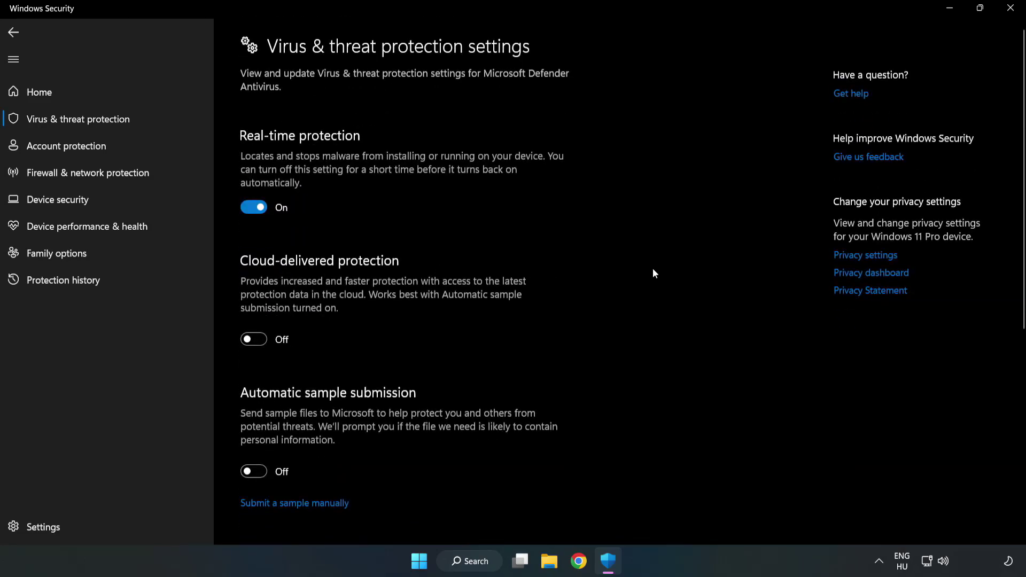
{"action": "scroll", "coordinate": [653, 269], "scroll_direction": "down", "scroll_amount": 1}
{"action": "scroll", "coordinate": [652, 269], "scroll_direction": "down", "scroll_amount": 5}
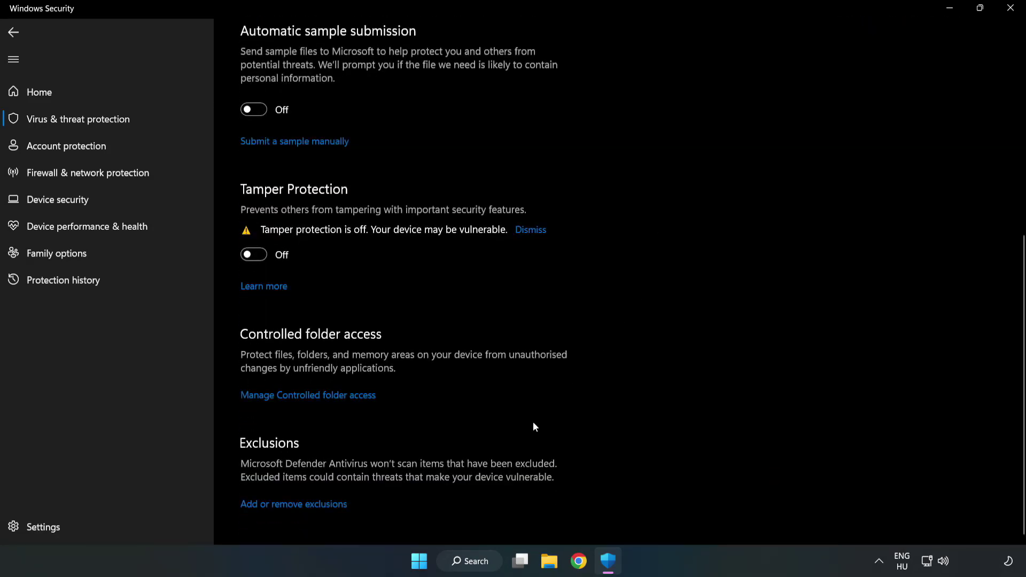
Step: Open Add or remove exclusions and add a File exclusion to bring up the file picker
{"action": "left_click", "coordinate": [303, 505]}
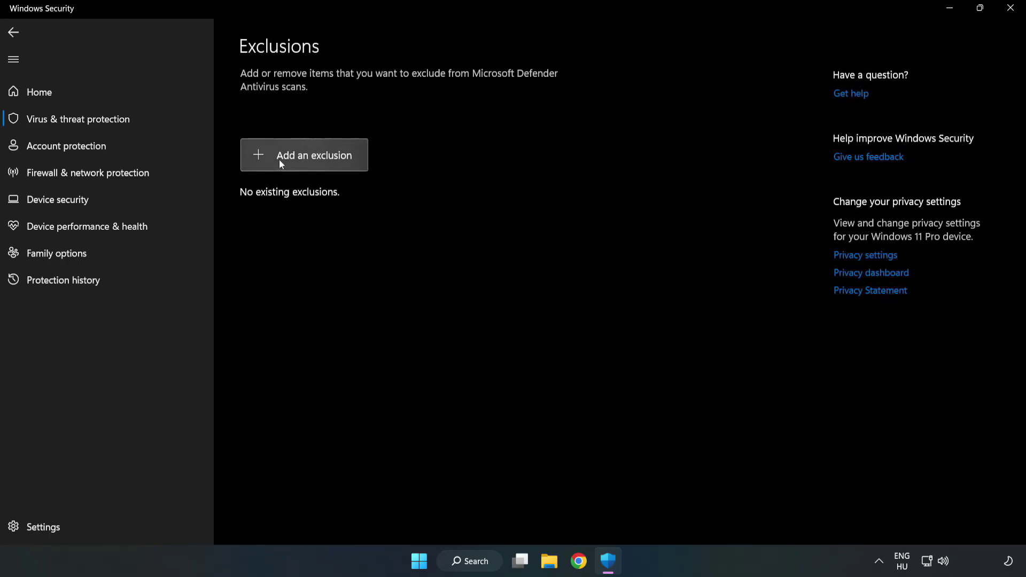
{"action": "left_click", "coordinate": [314, 162]}
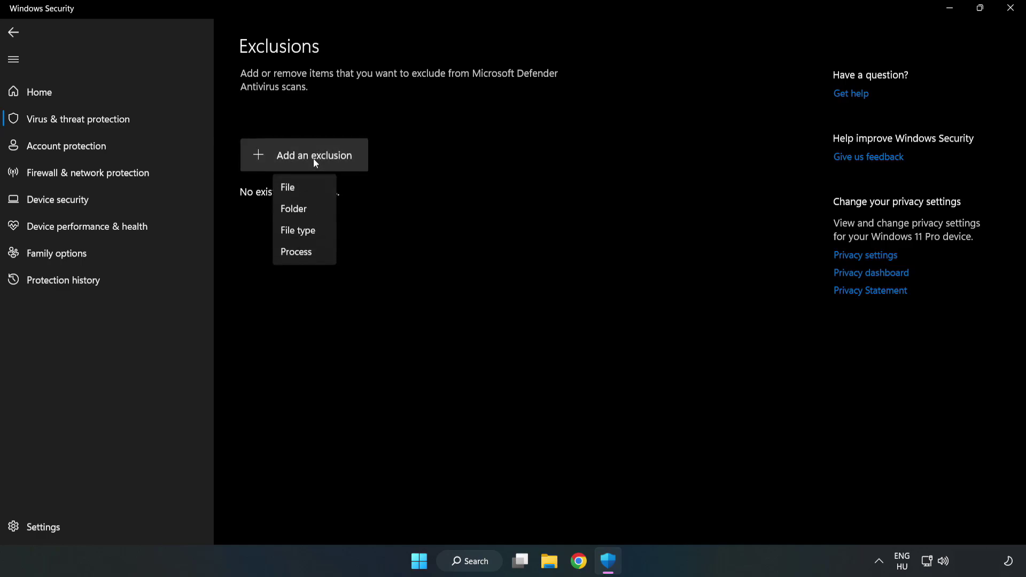
{"action": "left_click", "coordinate": [293, 191]}
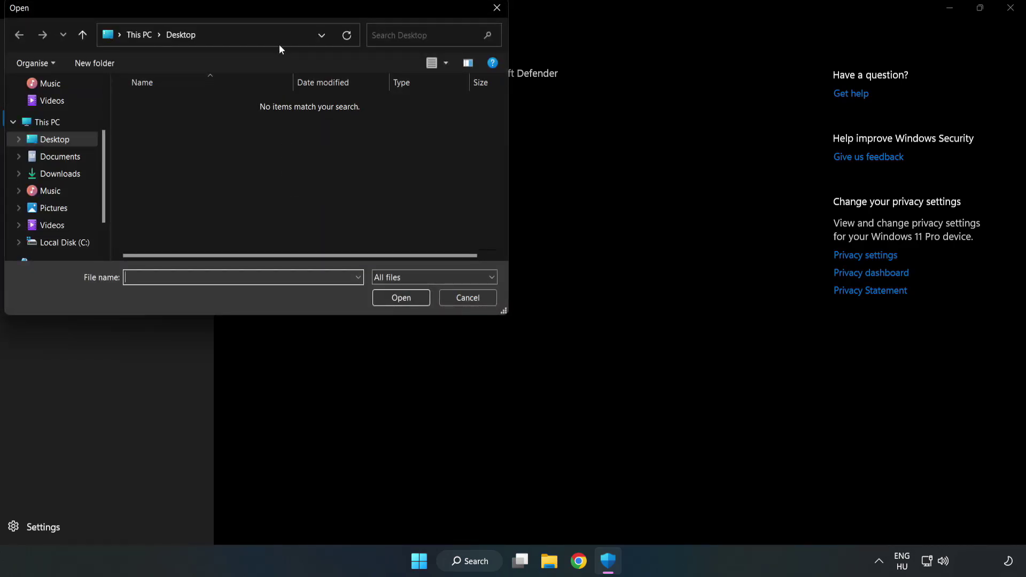
Step: Select the shortcut in C:\Program Files (x86)\NOT WORKING APP as the excluded file
{"action": "left_click_drag", "start_coordinate": [278, 10], "coordinate": [473, 113]}
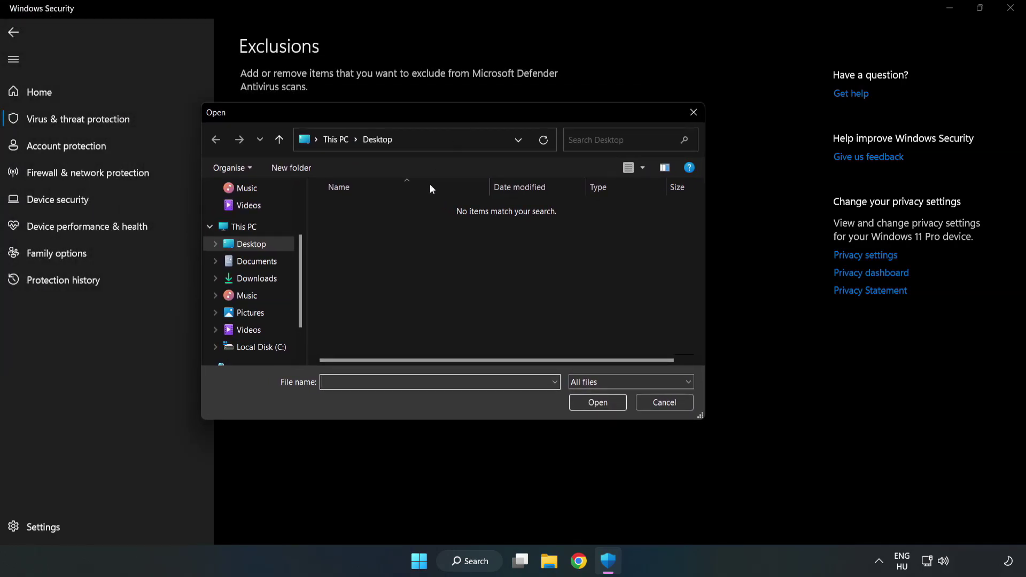
{"action": "left_click", "coordinate": [262, 347]}
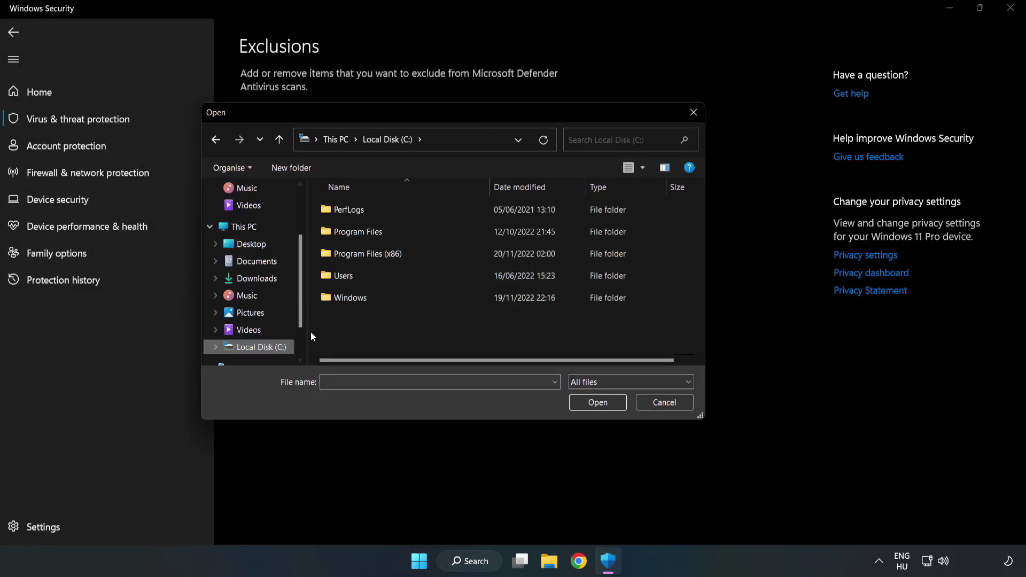
{"action": "double_click", "coordinate": [403, 255]}
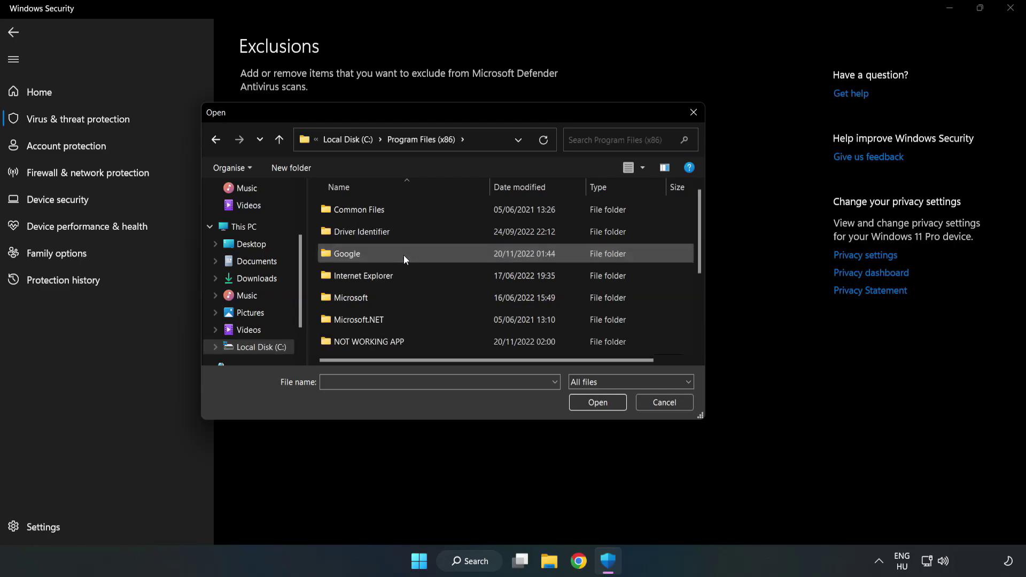
{"action": "double_click", "coordinate": [403, 342]}
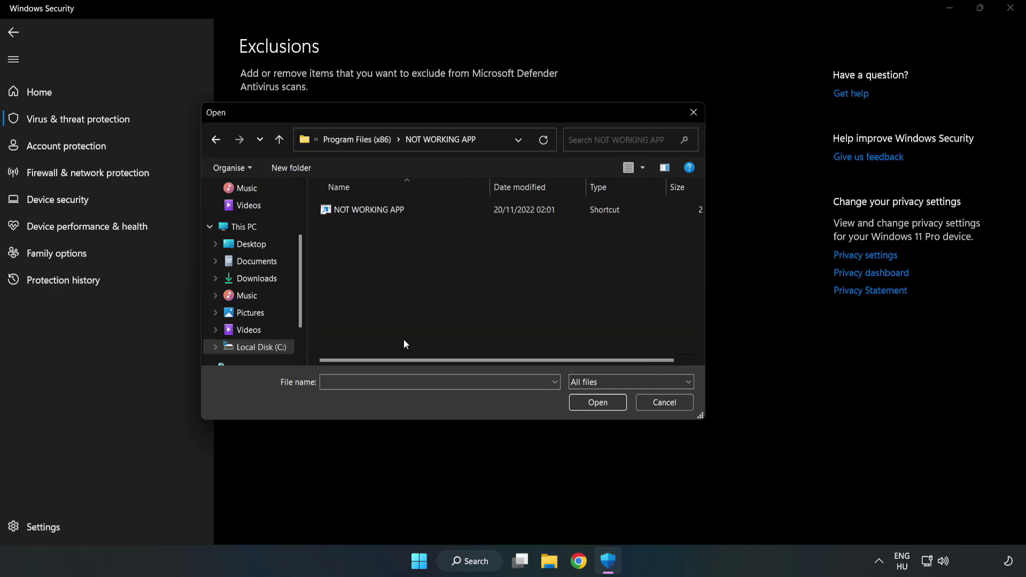
{"action": "left_click", "coordinate": [361, 210]}
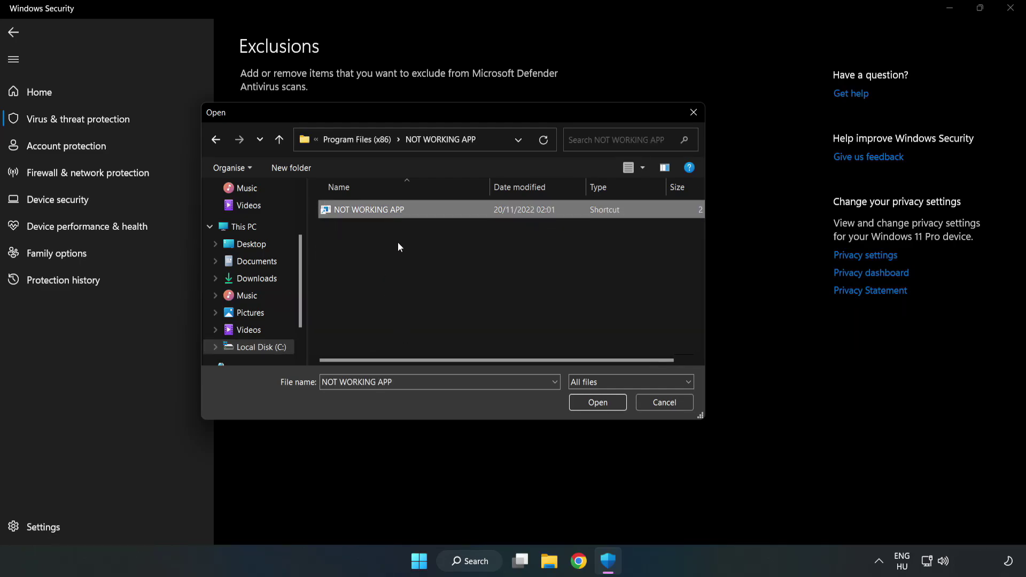
{"action": "left_click", "coordinate": [591, 404]}
{"action": "left_click", "coordinate": [597, 404]}
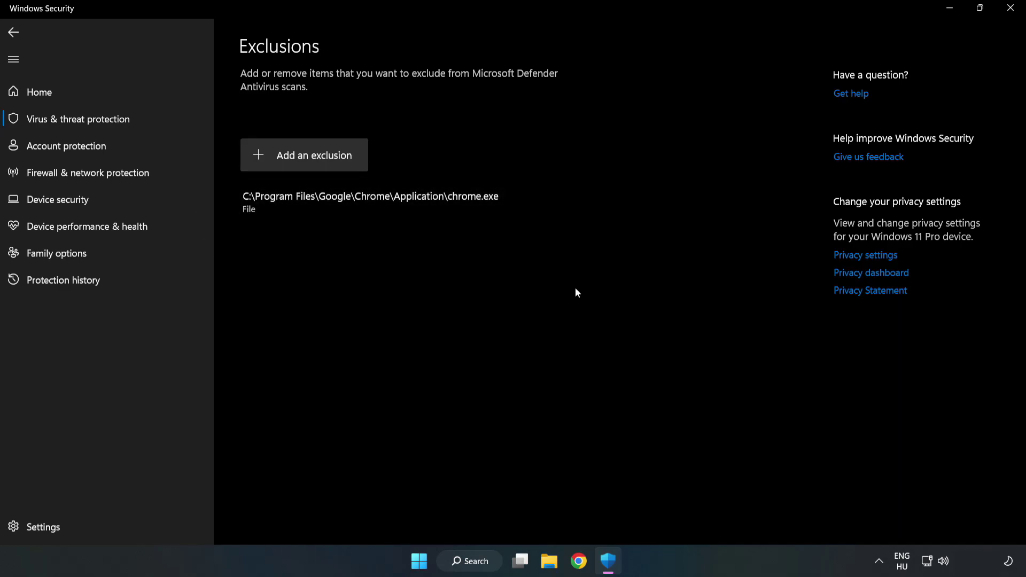
Step: Close Windows Security and show the Start menu power options for restarting
{"action": "left_click", "coordinate": [1011, 13]}
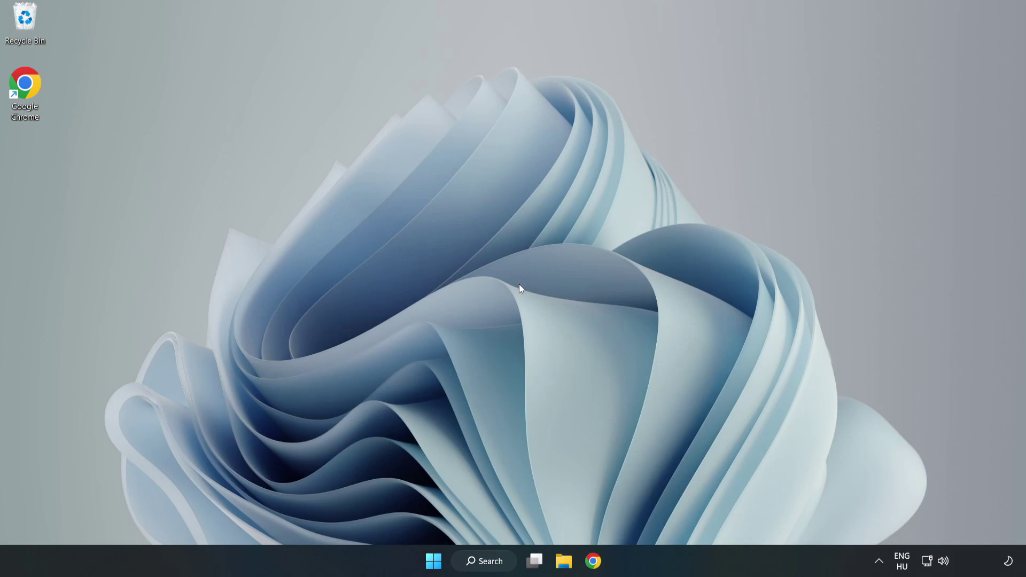
{"action": "left_click", "coordinate": [434, 561]}
{"action": "left_click", "coordinate": [680, 515]}
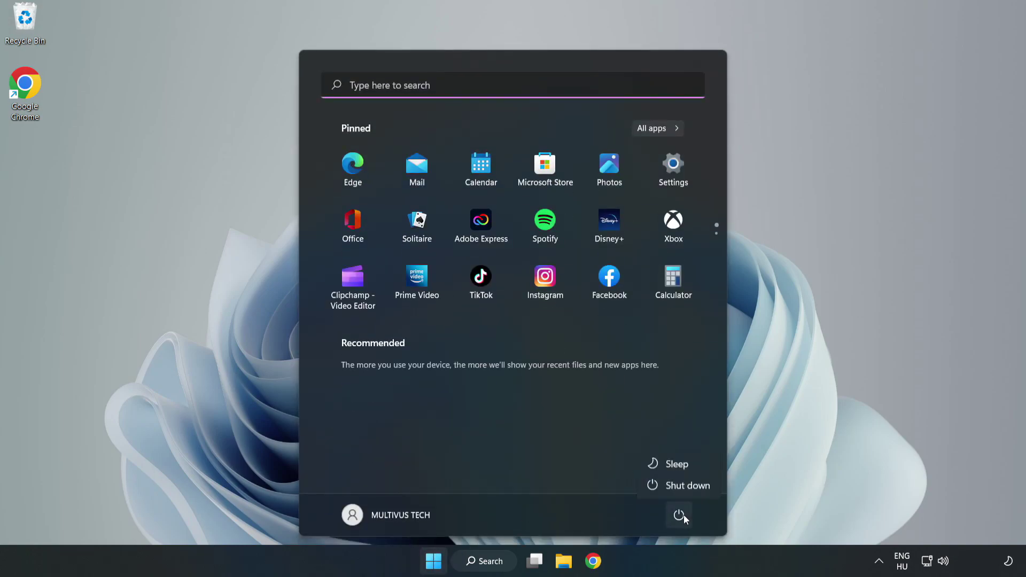